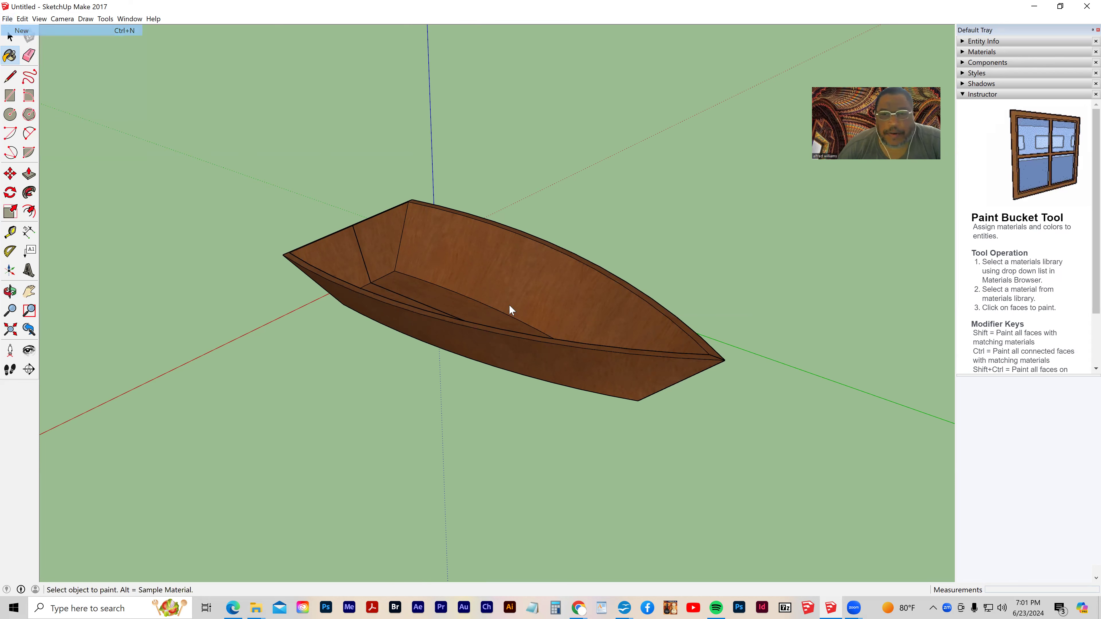
Step: Start a new model and draw a ground rectangle from the origin, about 5' 1" by 19' 10"
{"action": "left_click", "coordinate": [554, 328]}
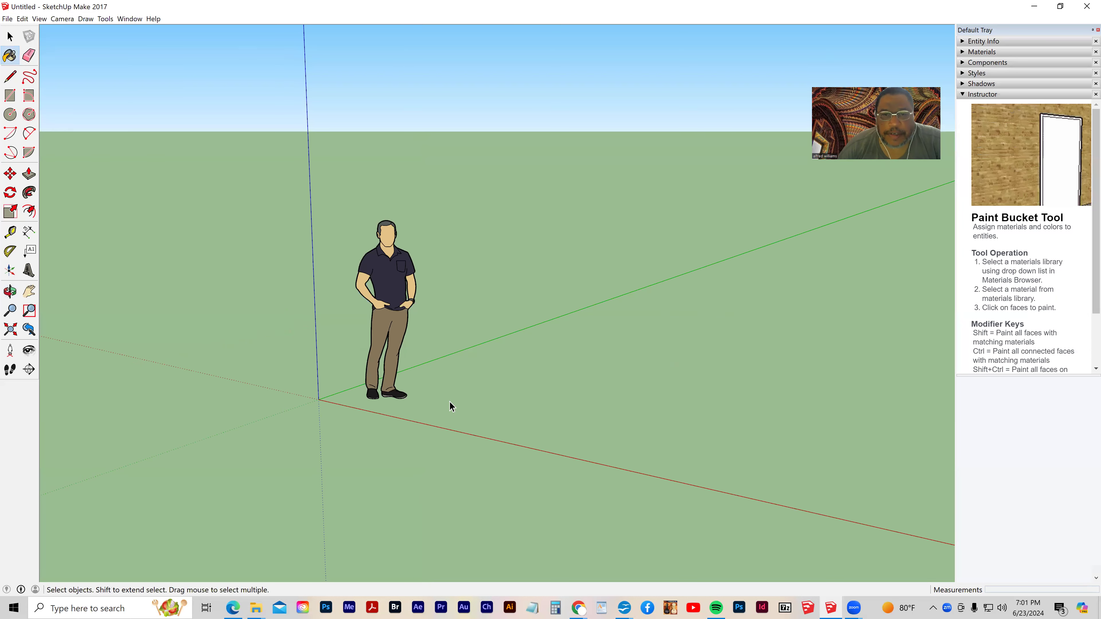
{"action": "key", "text": "space"}
{"action": "left_click", "coordinate": [10, 94]}
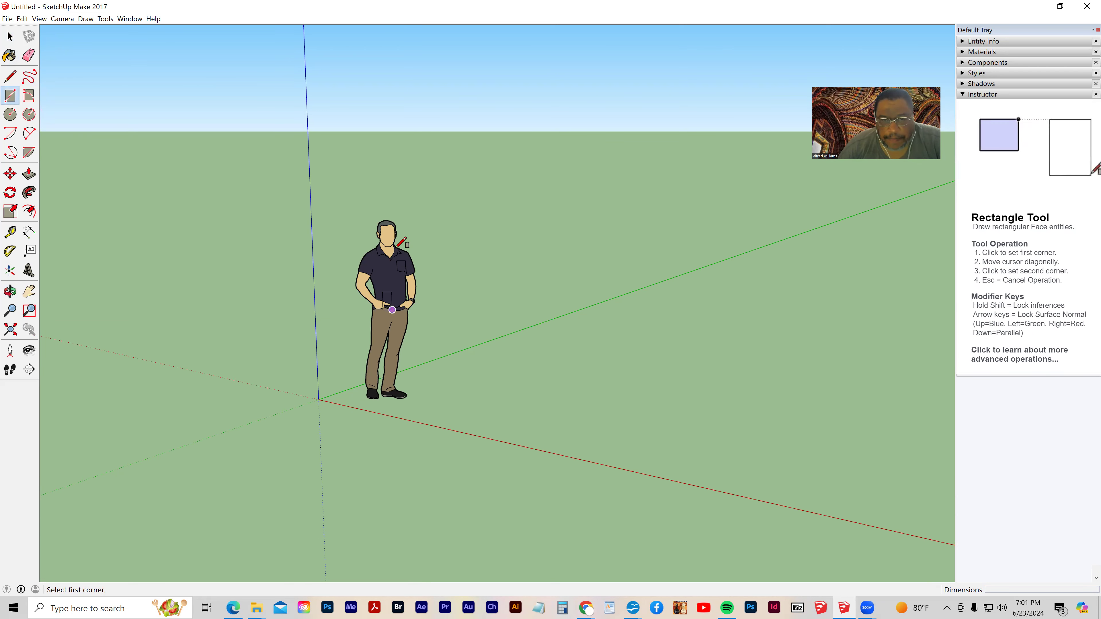
{"action": "left_click", "coordinate": [319, 399]}
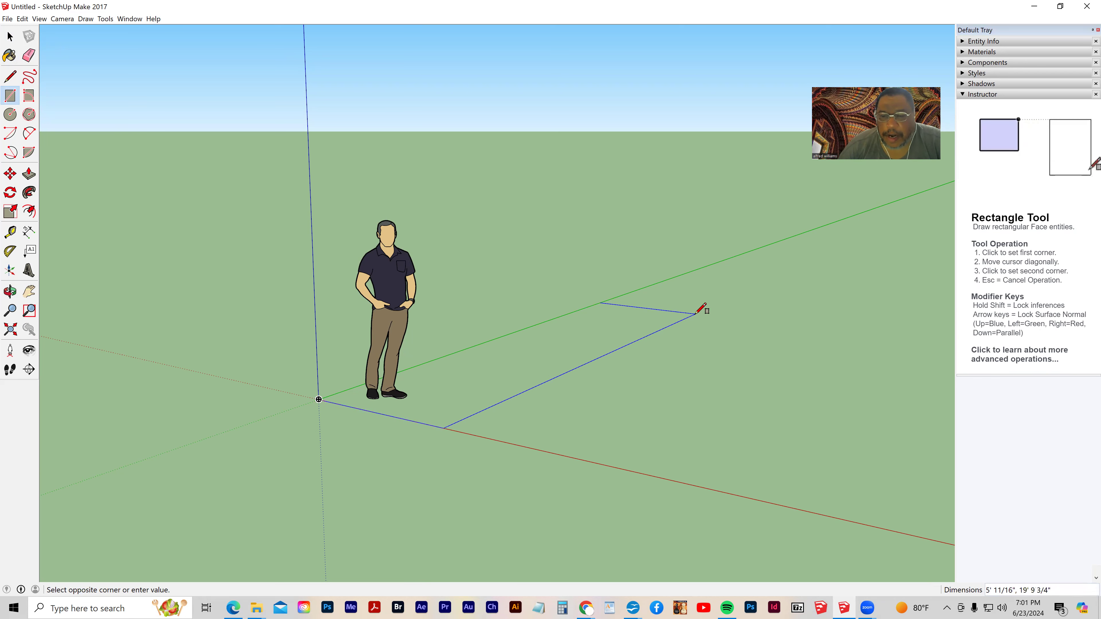
{"action": "left_click", "coordinate": [696, 313]}
{"action": "middle_click_drag", "start_coordinate": [438, 445], "coordinate": [466, 456]}
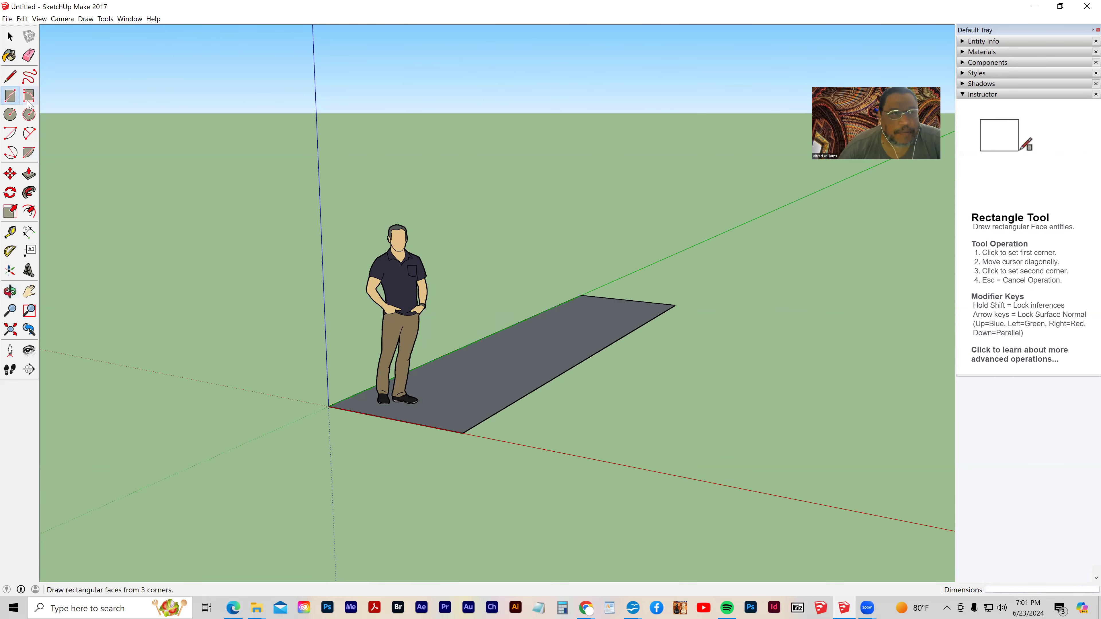
Step: Push/Pull the ground rectangle upward into a long box about 2' 6" high
{"action": "left_click", "coordinate": [29, 174]}
{"action": "left_click_drag", "start_coordinate": [447, 401], "coordinate": [445, 328]}
{"action": "middle_click_drag", "start_coordinate": [494, 384], "coordinate": [440, 399]}
{"action": "middle_click_drag", "start_coordinate": [134, 241], "coordinate": [242, 225]}
Step: Cut the default human figure out of the model
{"action": "key", "text": "space"}
{"action": "left_click", "coordinate": [414, 300]}
{"action": "left_click", "coordinate": [23, 19]}
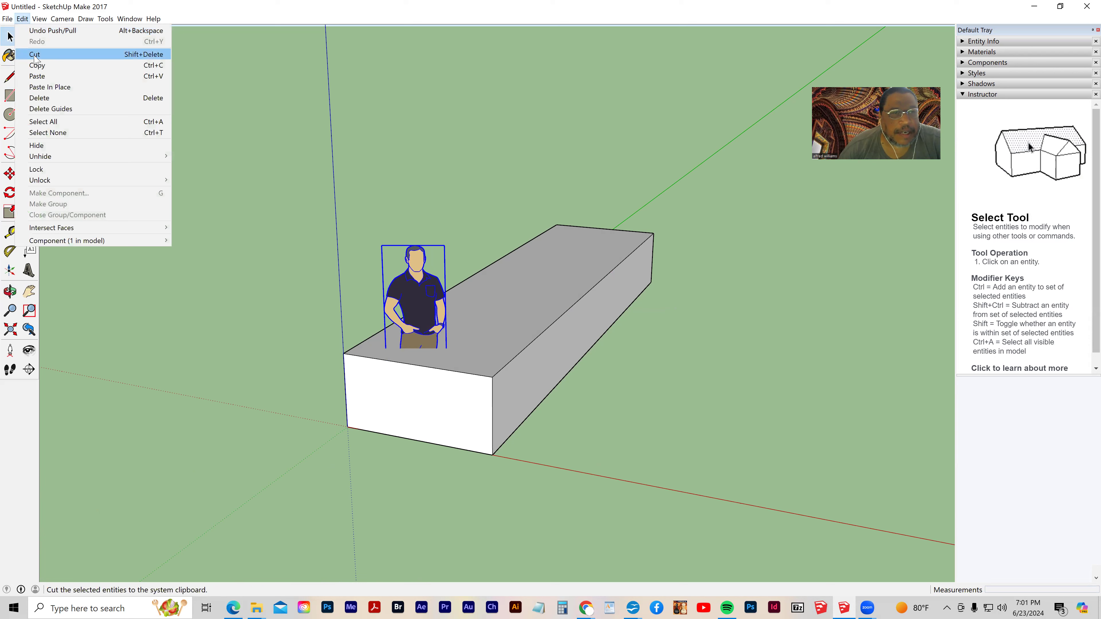
{"action": "left_click", "coordinate": [47, 56]}
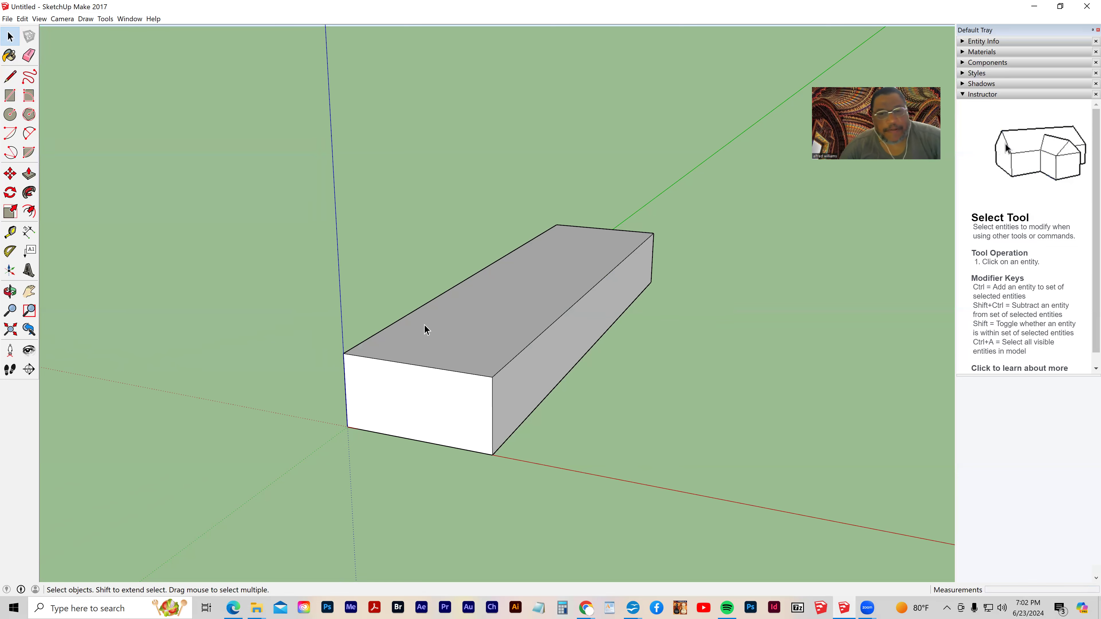
Step: Make the whole box a component with the definition name "boat half"
{"action": "triple_click", "coordinate": [428, 342]}
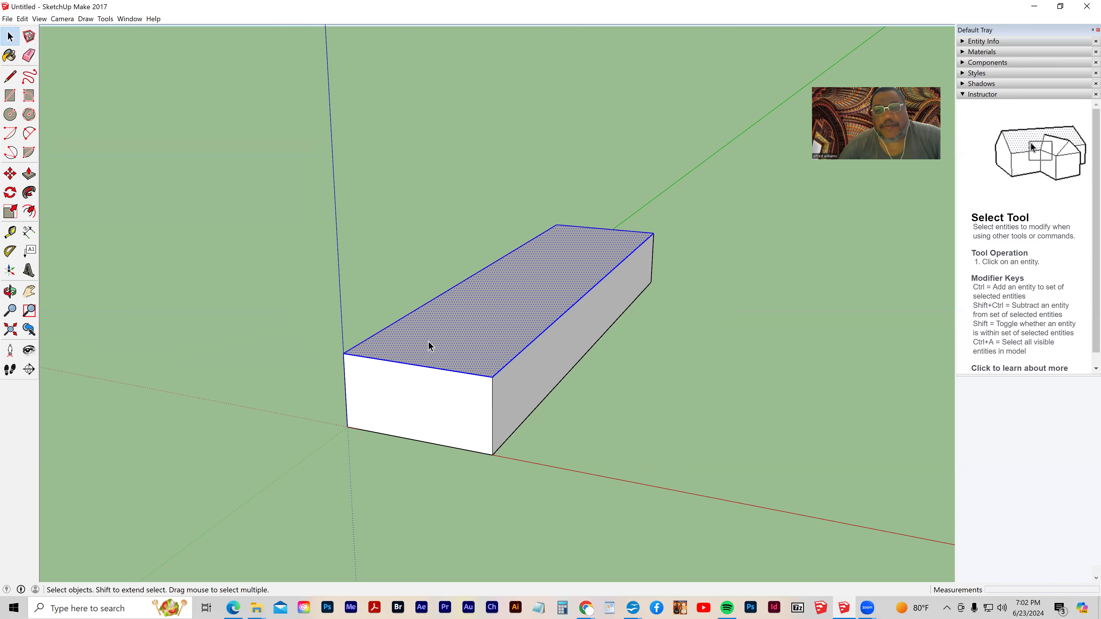
{"action": "right_click", "coordinate": [429, 342]}
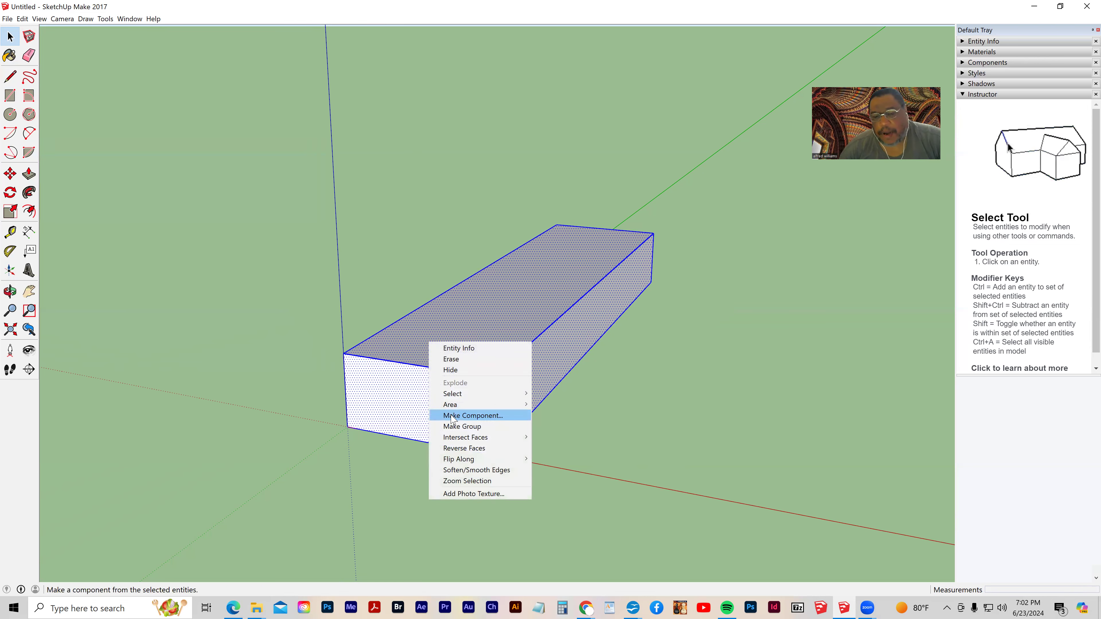
{"action": "left_click", "coordinate": [452, 417]}
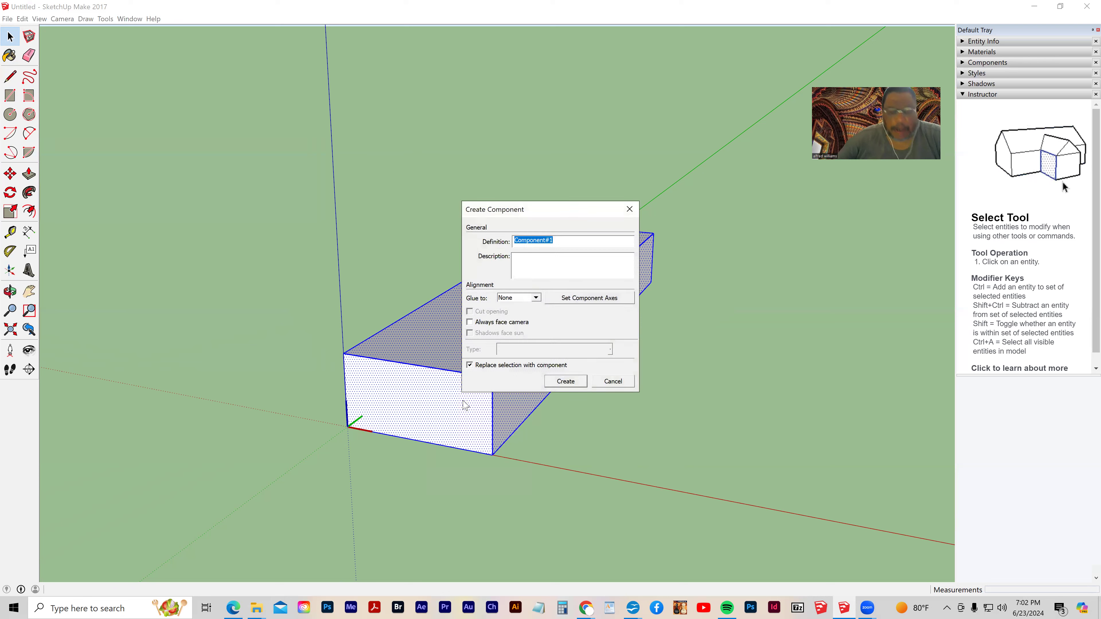
{"action": "type", "text": "boat half"}
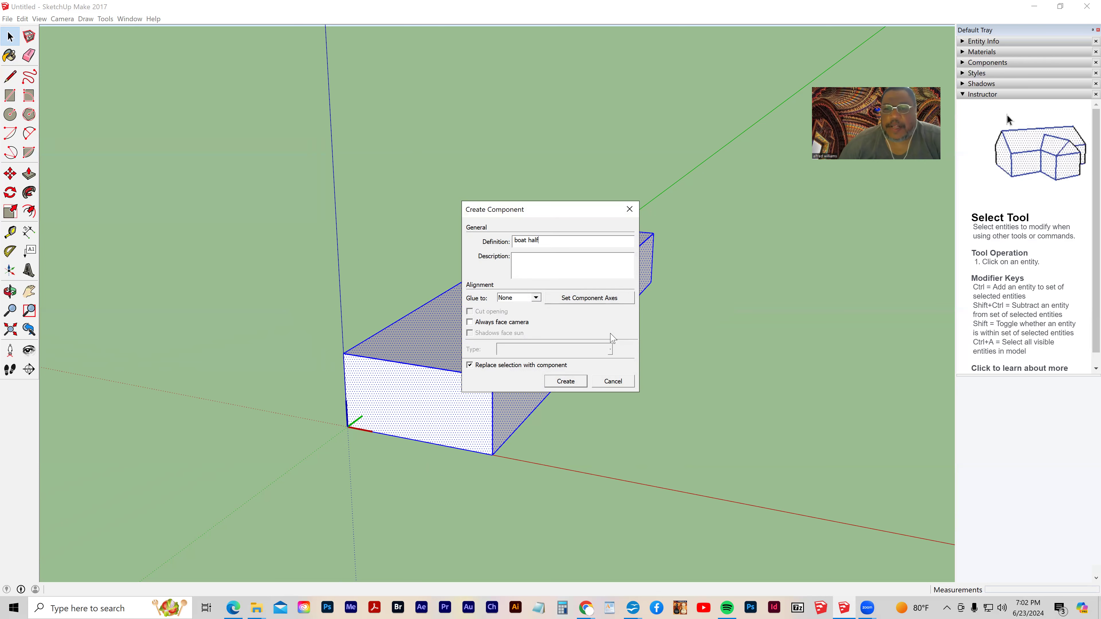
{"action": "left_click", "coordinate": [581, 384]}
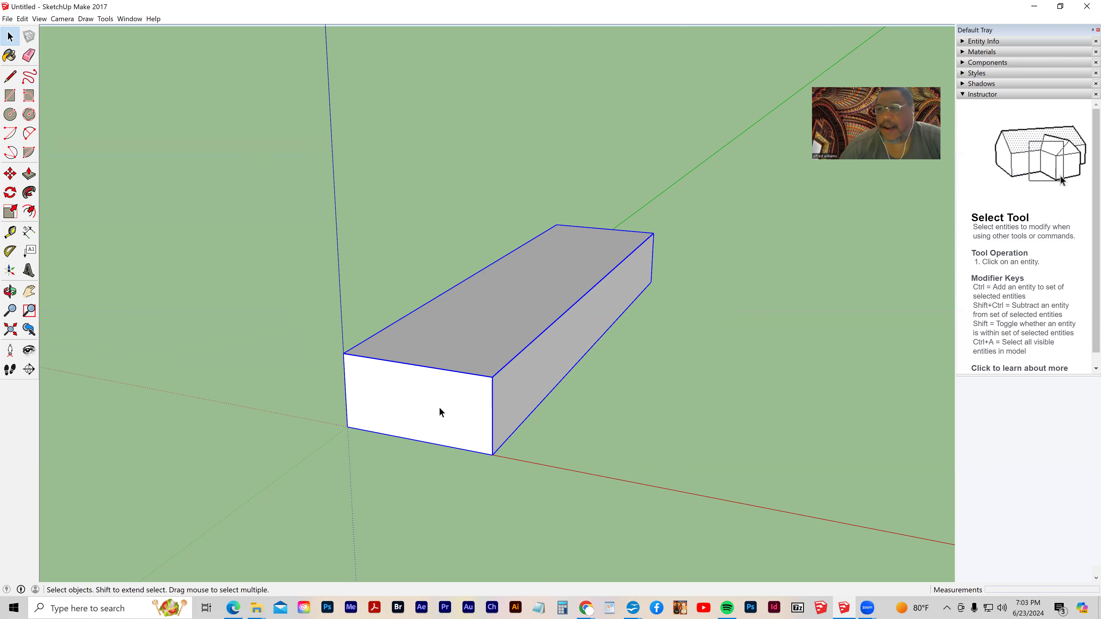
Step: Inside the boat half component, draw a 2-point arc on the top face from the front edge to the opposite far corner, bulging about 1' 10"
{"action": "double_click", "coordinate": [481, 361]}
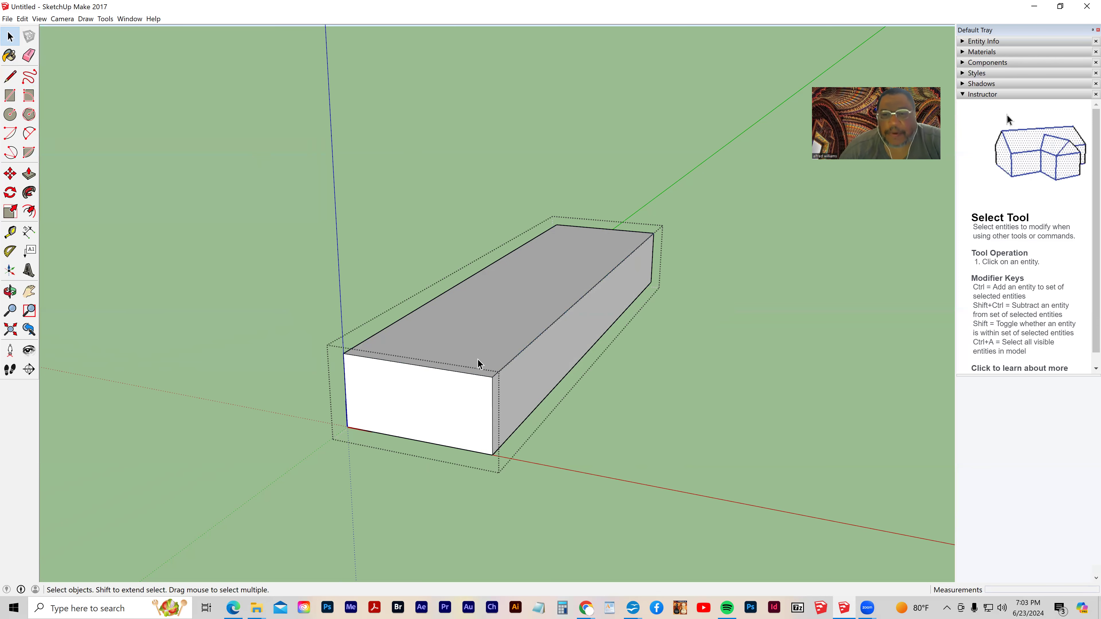
{"action": "middle_click_drag", "start_coordinate": [418, 335], "coordinate": [451, 443]}
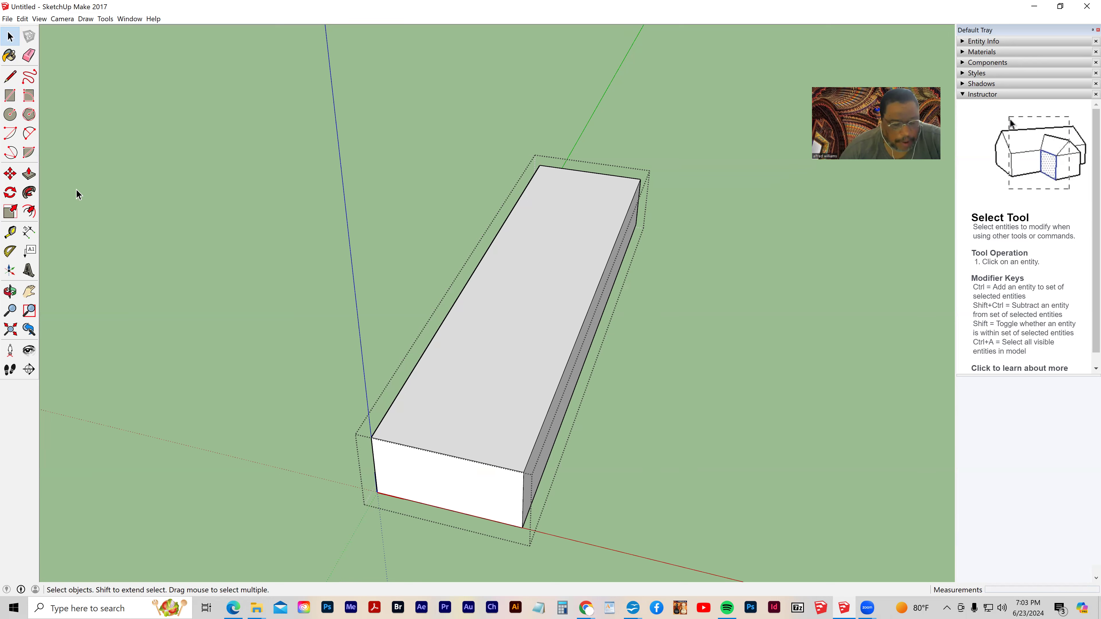
{"action": "left_click", "coordinate": [31, 136]}
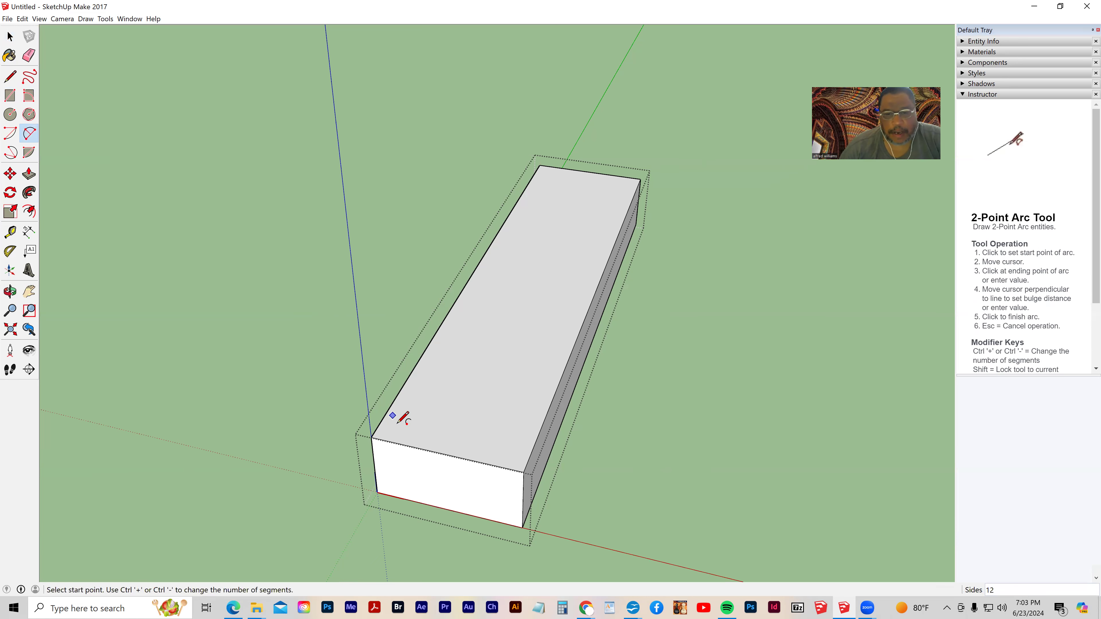
{"action": "left_click", "coordinate": [412, 446]}
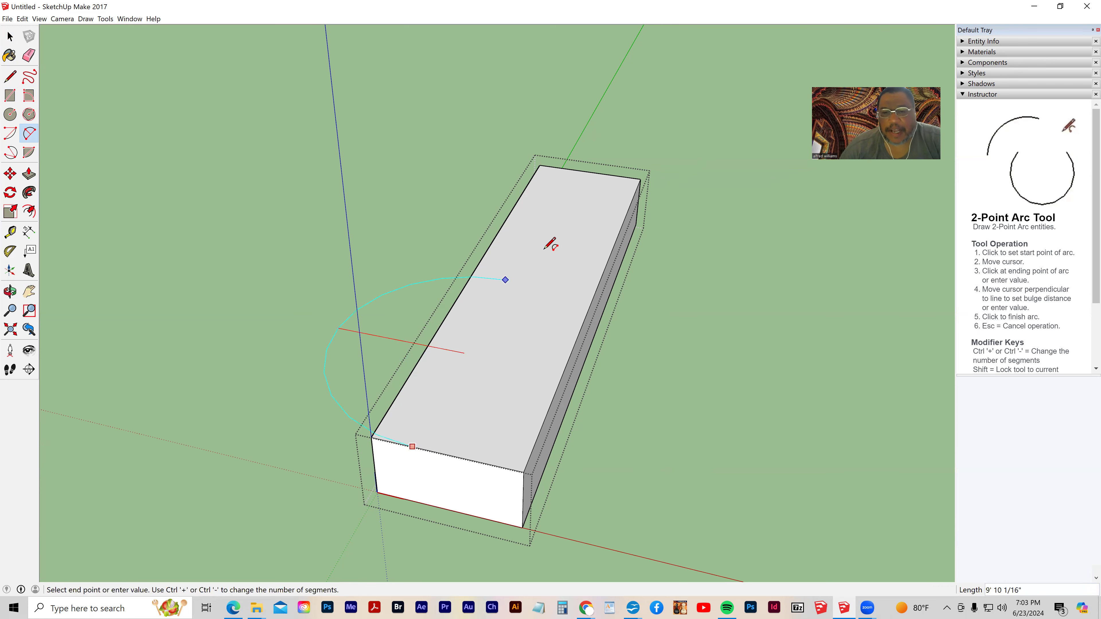
{"action": "left_click", "coordinate": [640, 179]}
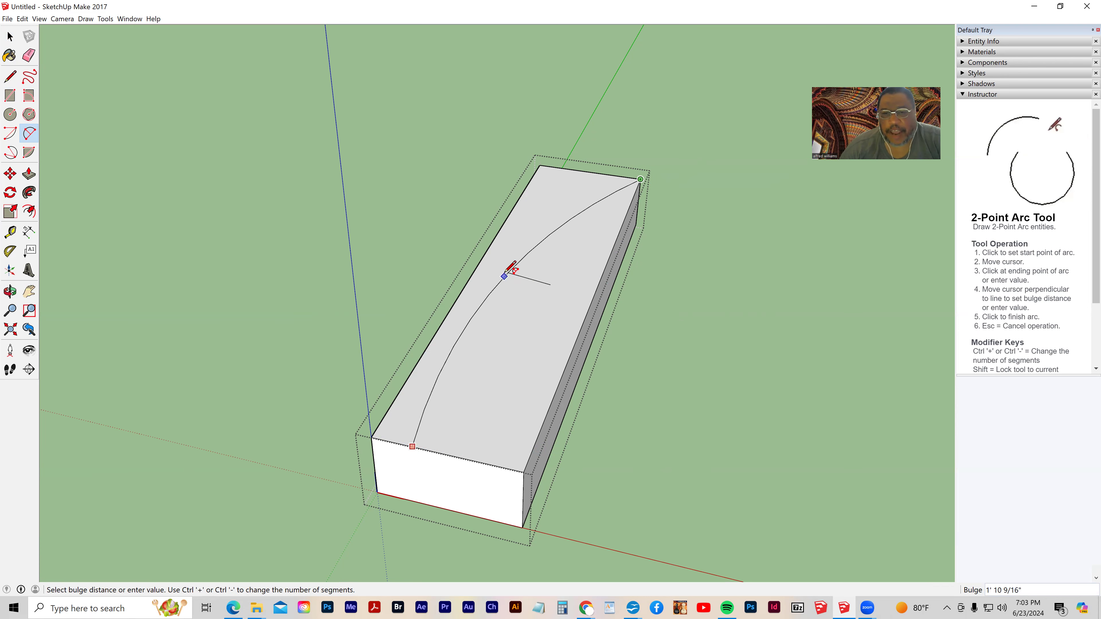
{"action": "left_click", "coordinate": [509, 273]}
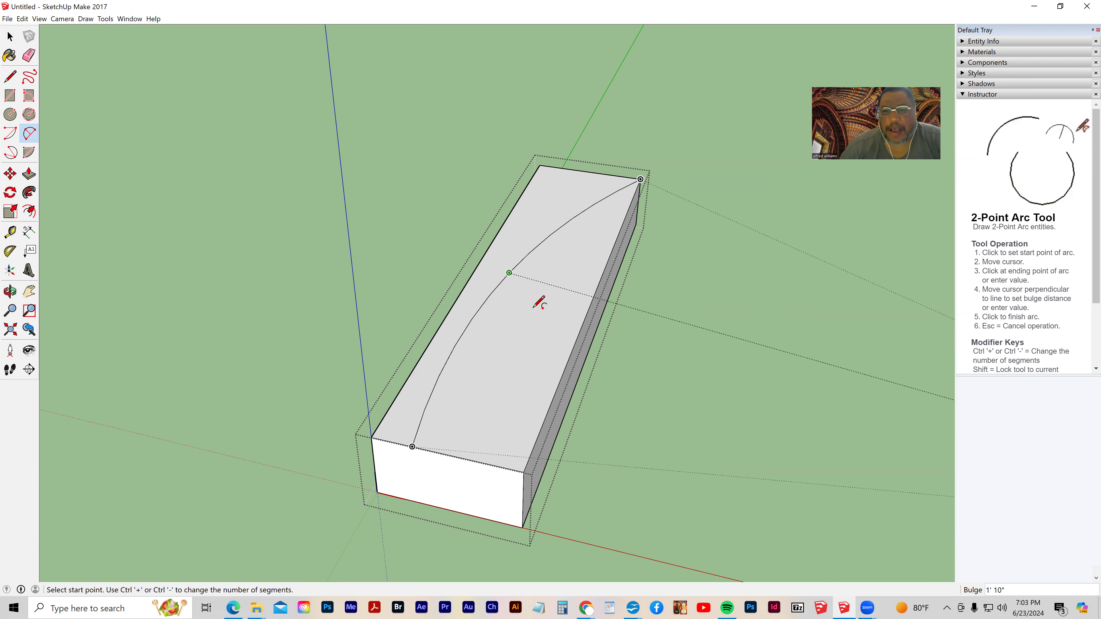
{"action": "mouse_move", "coordinate": [612, 362]}
{"action": "middle_mouse_down"}
{"action": "mouse_move", "coordinate": [229, 276]}
{"action": "mouse_move", "coordinate": [578, 302]}
{"action": "mouse_move", "coordinate": [631, 370]}
{"action": "middle_mouse_up"}
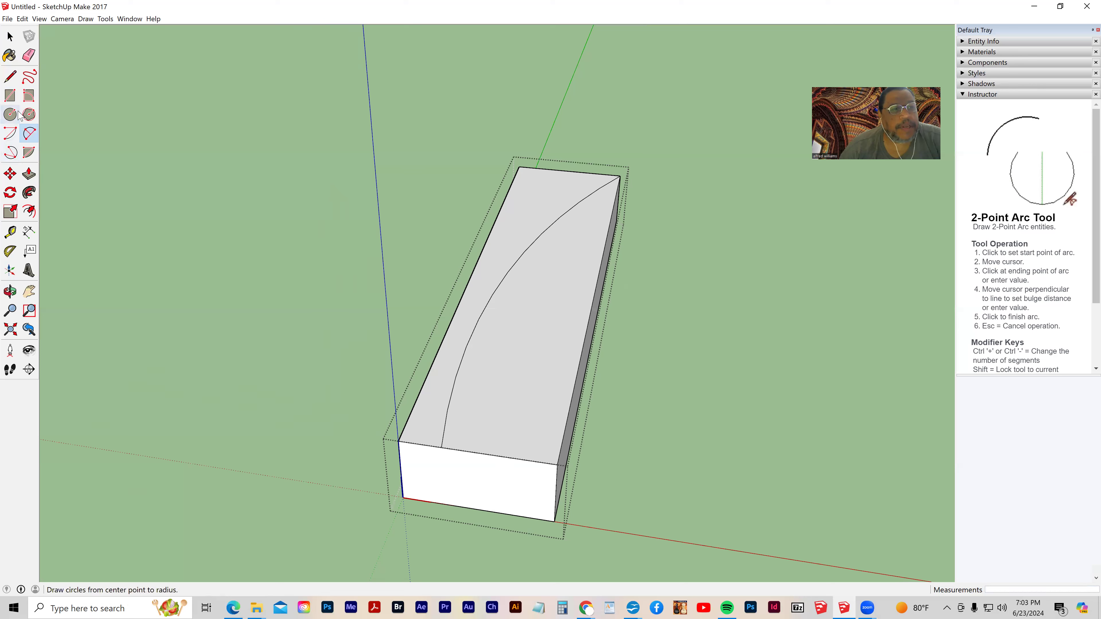
Step: Try to draw a line about 3' 8" long across the top face, just inside the front edge, from the arc to the straight side
{"action": "key", "text": "l"}
{"action": "middle_click_drag", "start_coordinate": [518, 450], "coordinate": [463, 505]}
{"action": "scroll", "coordinate": [474, 462], "scroll_direction": "up", "scroll_amount": 2}
{"action": "middle_click_drag", "start_coordinate": [379, 469], "coordinate": [375, 425], "text": "shift"}
{"action": "key", "text": "h"}
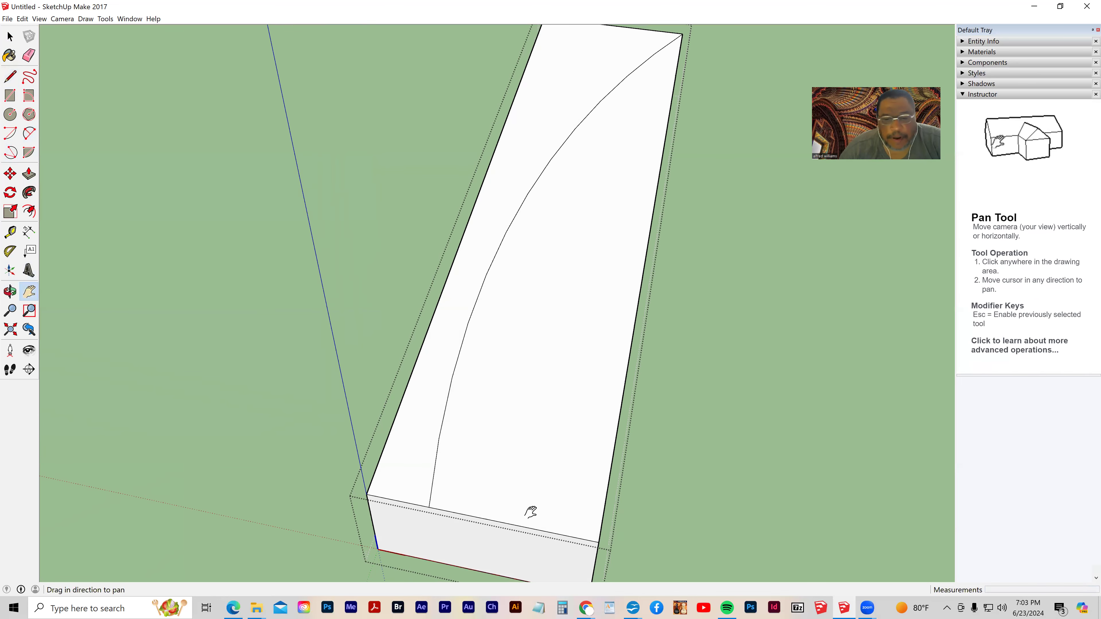
{"action": "left_click_drag", "start_coordinate": [529, 512], "coordinate": [505, 411]}
{"action": "middle_click_drag", "start_coordinate": [472, 480], "coordinate": [468, 477]}
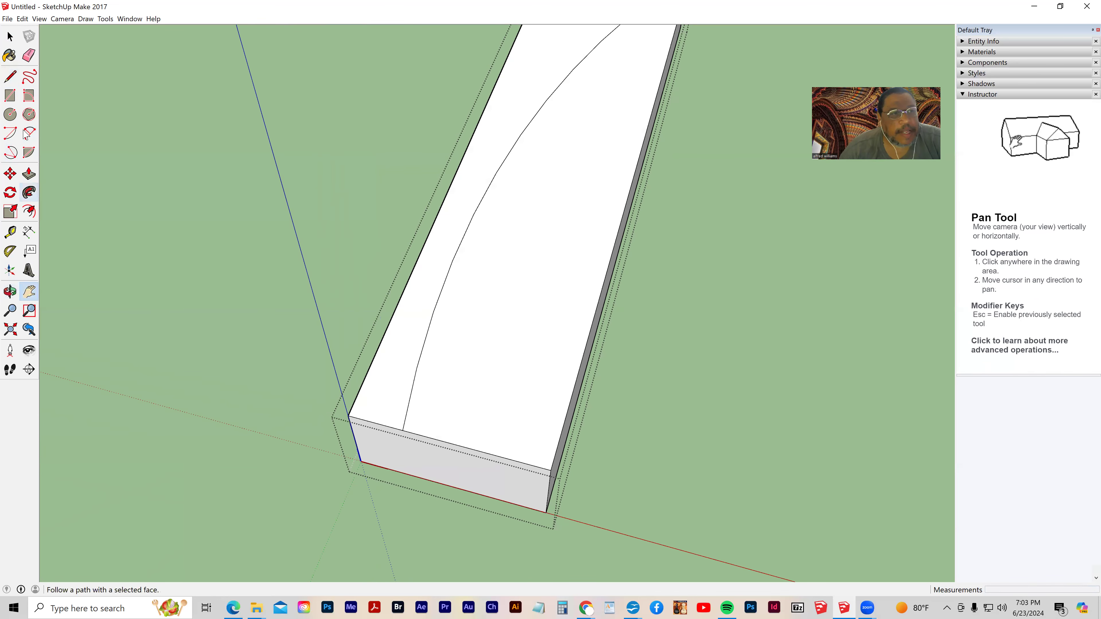
{"action": "left_click", "coordinate": [10, 77]}
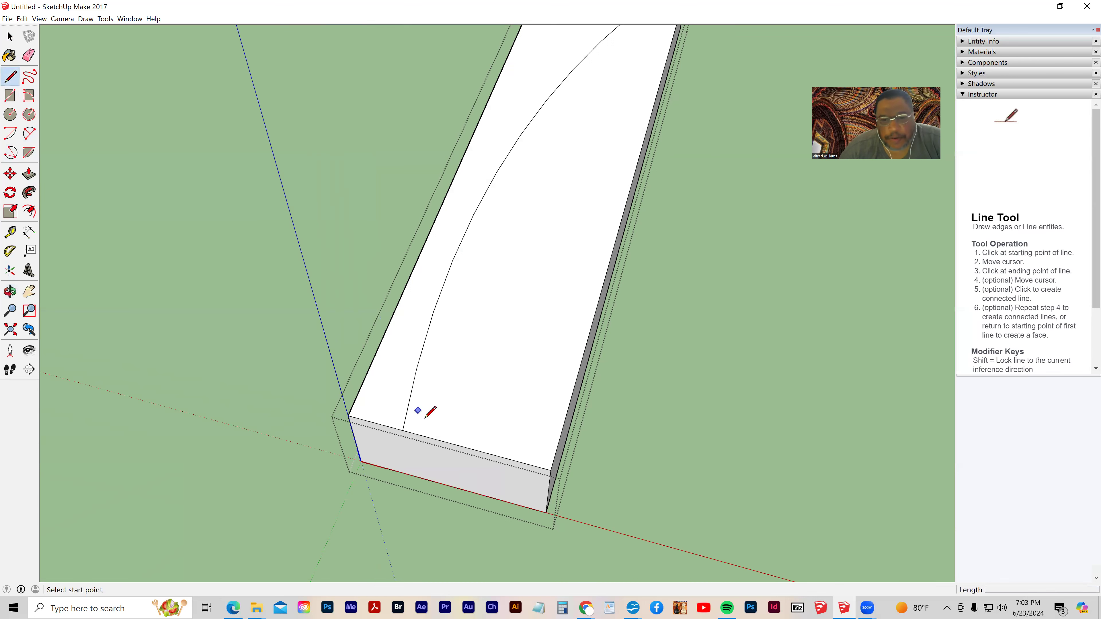
{"action": "left_click", "coordinate": [405, 423]}
{"action": "left_click", "coordinate": [553, 463]}
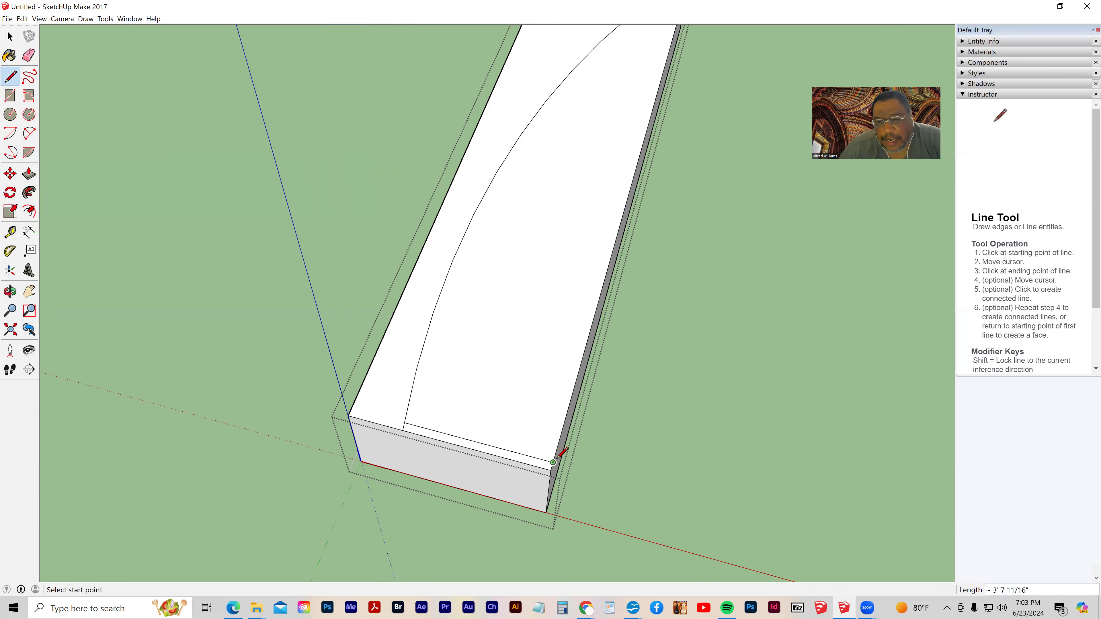
Step: Undo the line just drawn across the top face
{"action": "middle_click_drag", "start_coordinate": [474, 482], "coordinate": [337, 479]}
{"action": "middle_click_drag", "start_coordinate": [503, 503], "coordinate": [51, 65]}
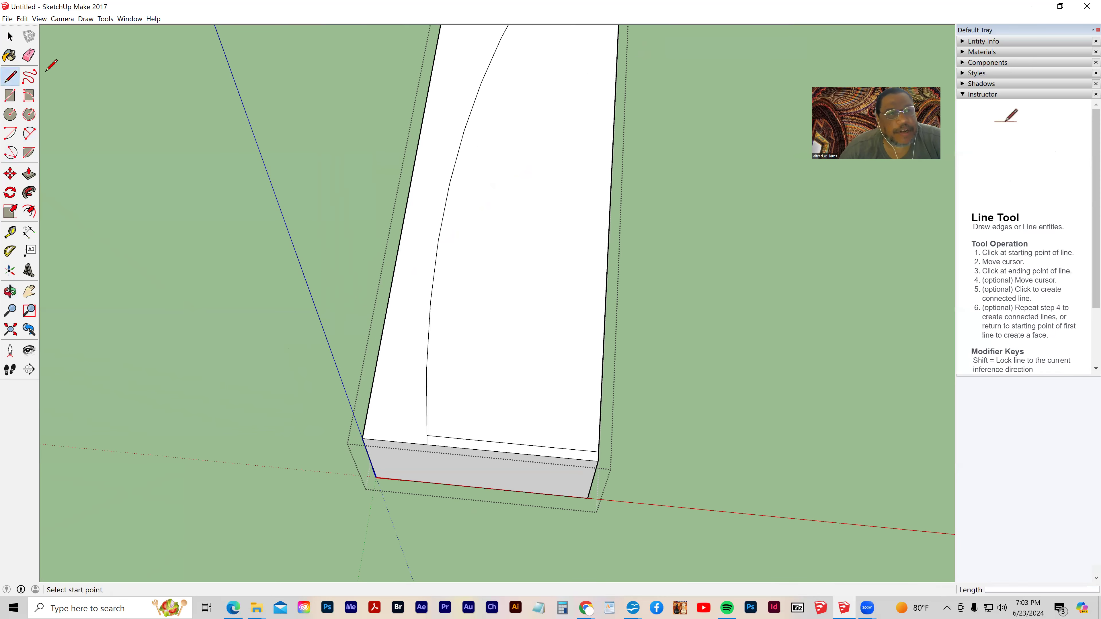
{"action": "left_click", "coordinate": [28, 55]}
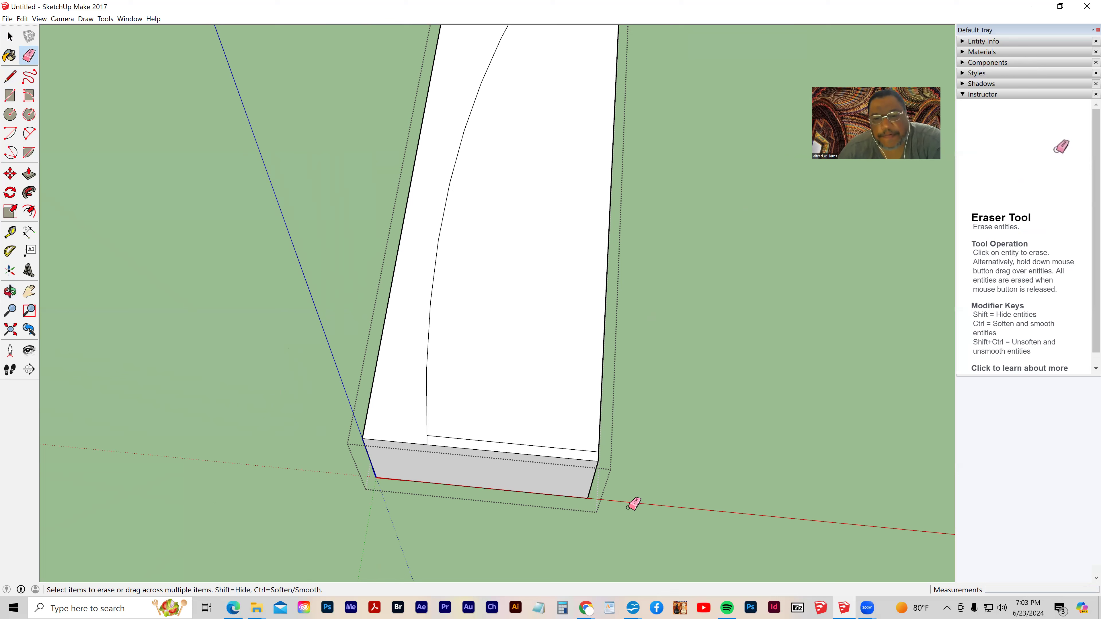
{"action": "key", "text": "ctrl+z"}
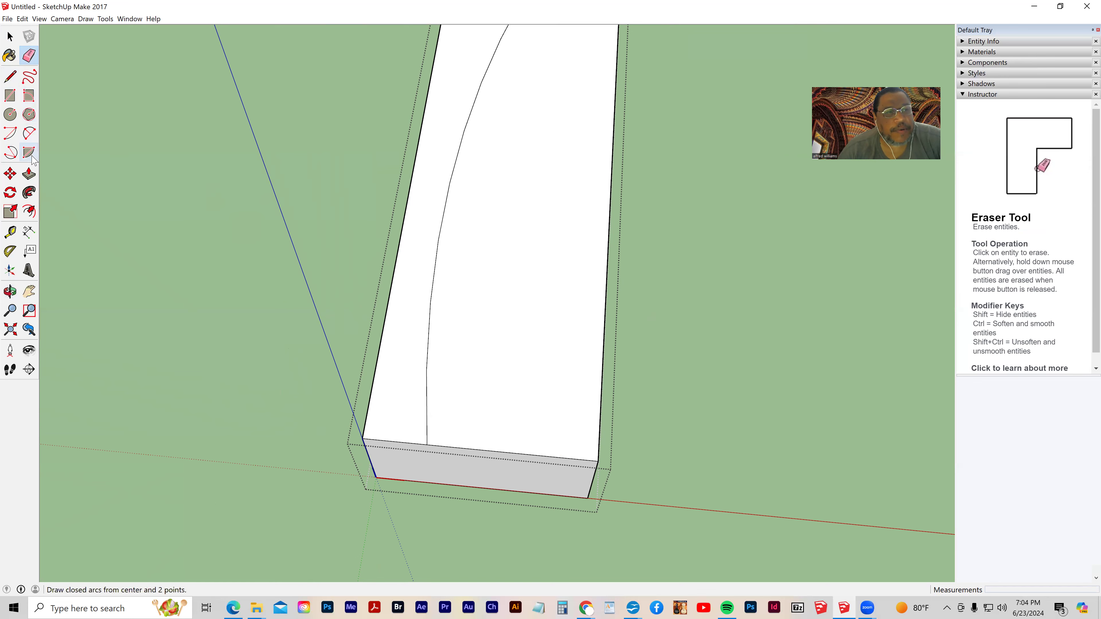
Step: Push the top face area outside the arc down through the full height of the box to remove that portion
{"action": "left_click", "coordinate": [29, 175]}
{"action": "left_click_drag", "start_coordinate": [405, 368], "coordinate": [412, 466]}
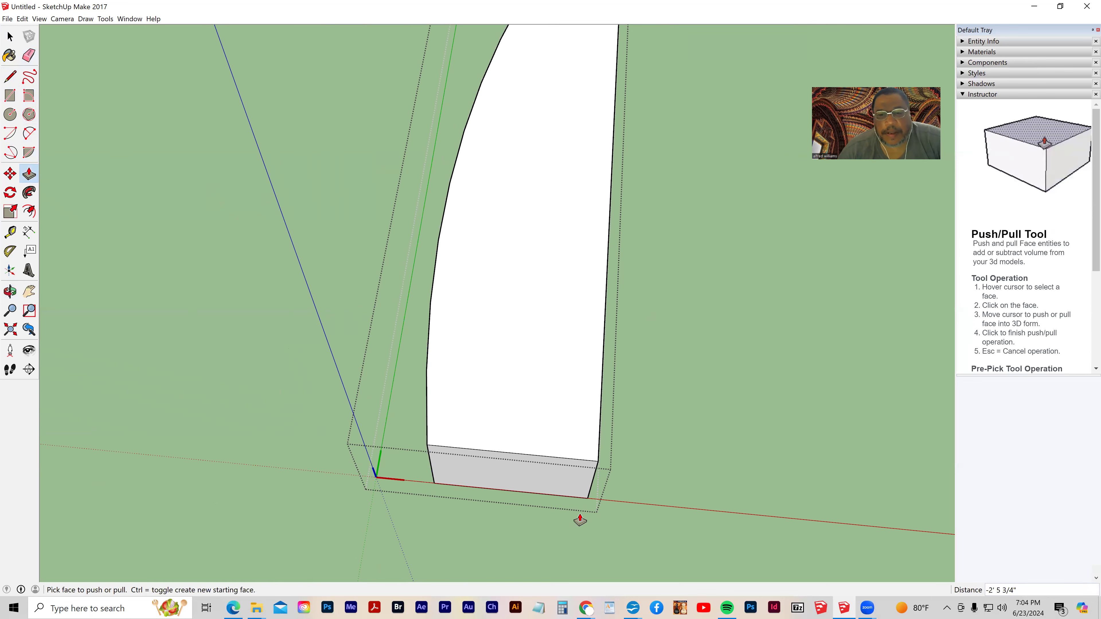
{"action": "middle_click_drag", "start_coordinate": [529, 471], "coordinate": [428, 480]}
{"action": "middle_click_drag", "start_coordinate": [555, 414], "coordinate": [620, 330]}
{"action": "middle_click_drag", "start_coordinate": [2, 286], "coordinate": [34, 295]}
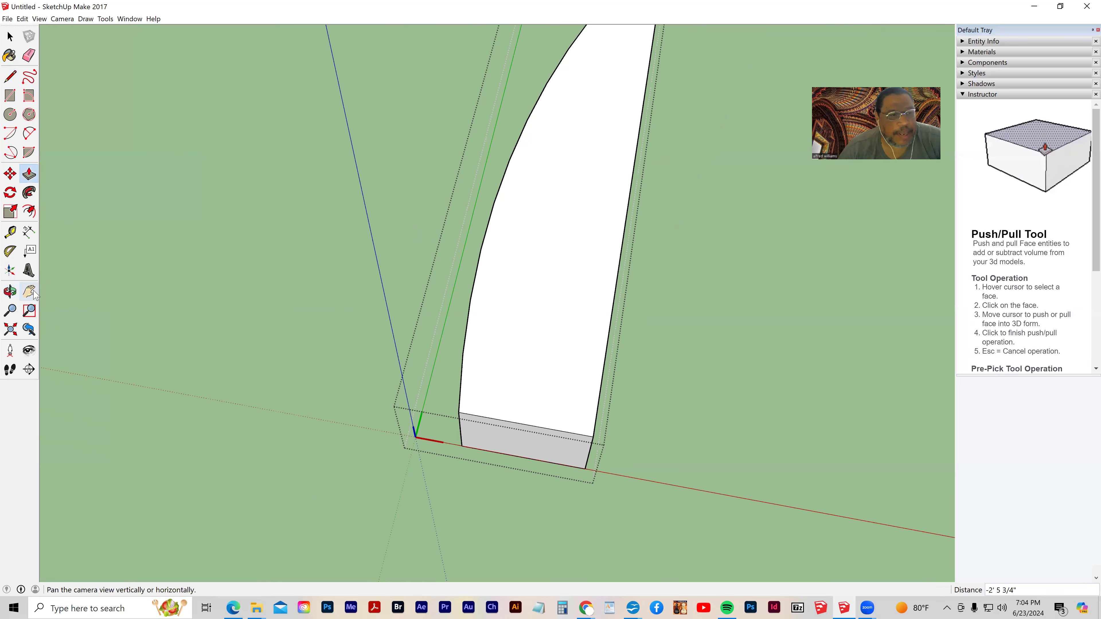
Step: Offset the curved top edge of the hull inward by about 4"
{"action": "left_click_drag", "start_coordinate": [512, 319], "coordinate": [369, 490]}
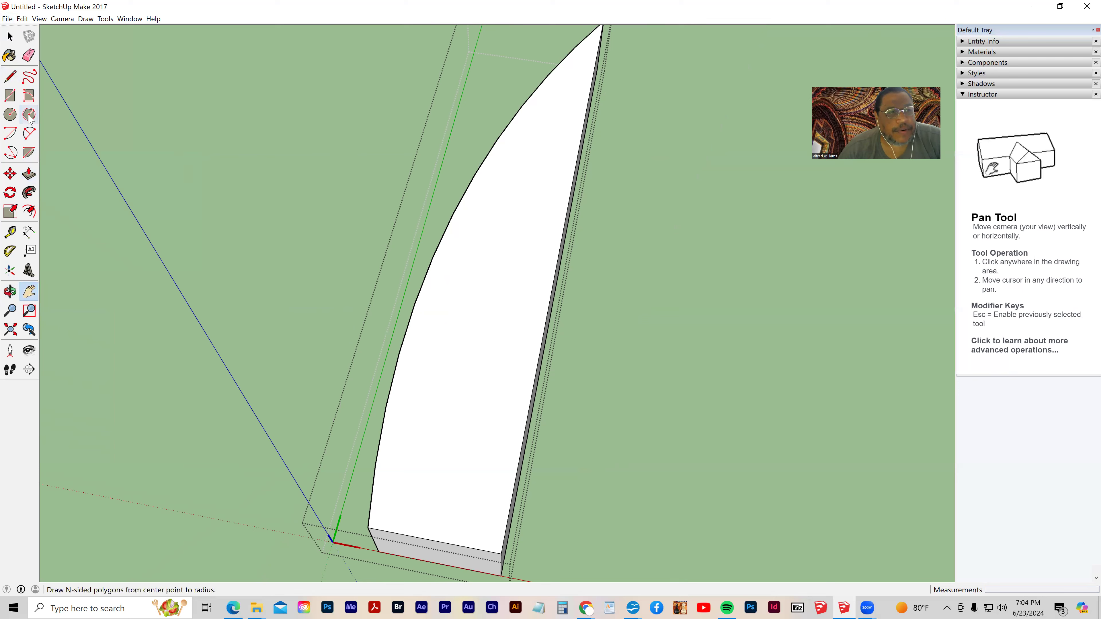
{"action": "left_click", "coordinate": [29, 211]}
{"action": "left_click", "coordinate": [424, 281]}
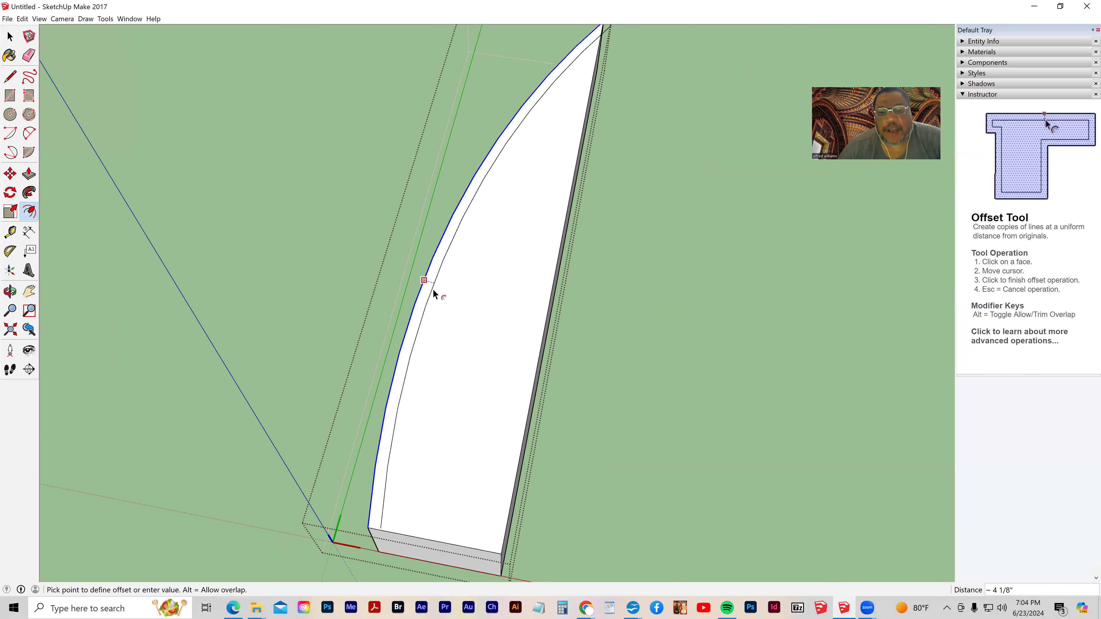
{"action": "left_click", "coordinate": [432, 291]}
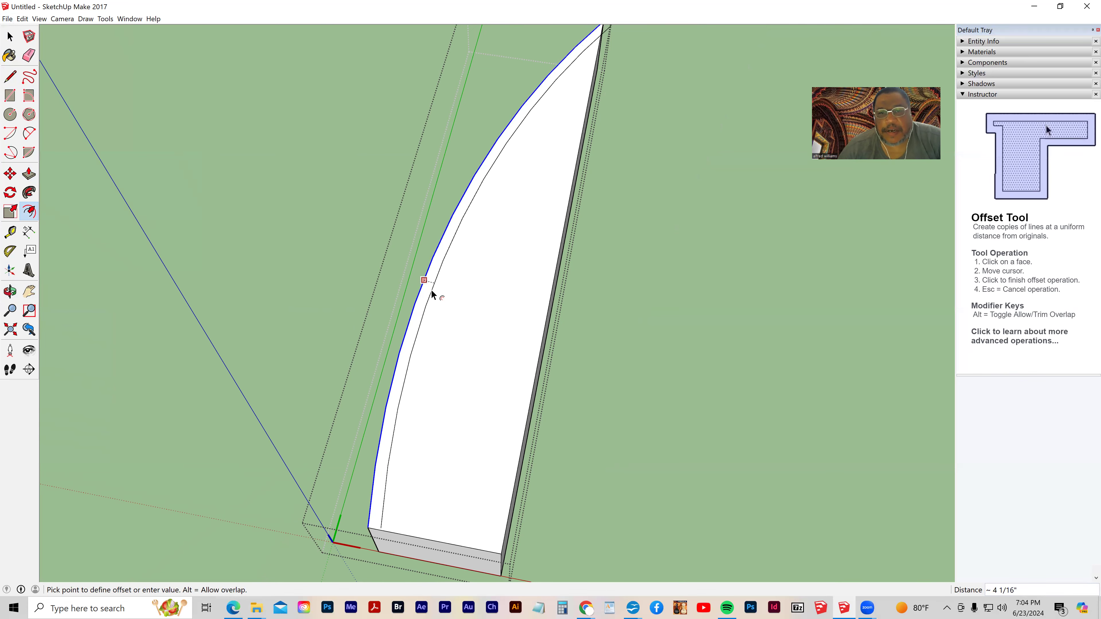
{"action": "middle_click_drag", "start_coordinate": [536, 351], "coordinate": [448, 310]}
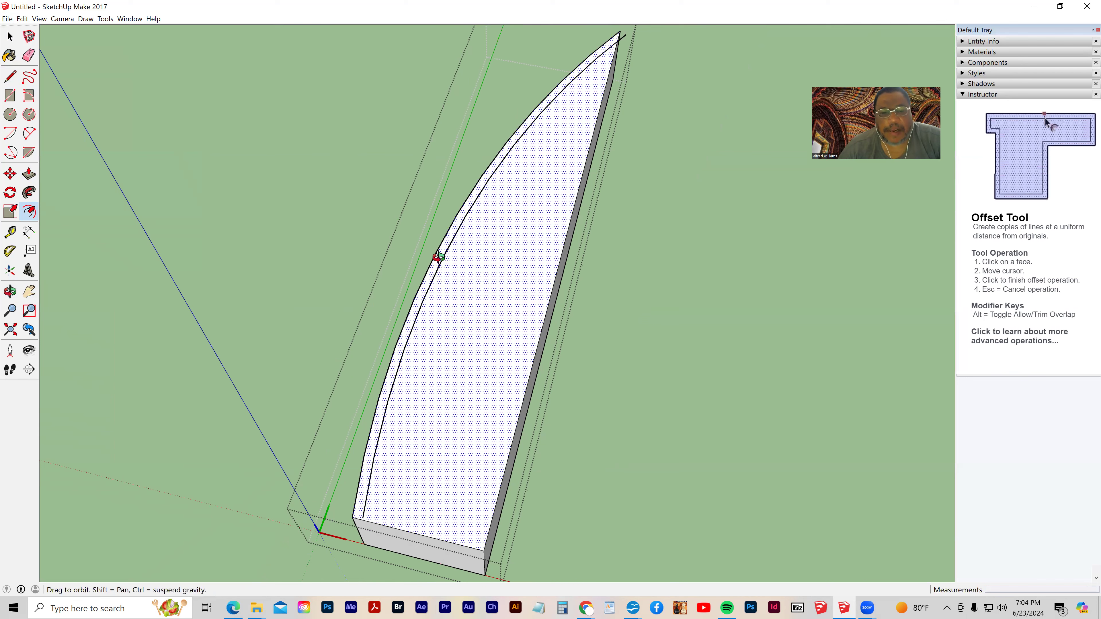
{"action": "middle_click_drag", "start_coordinate": [438, 257], "coordinate": [435, 257]}
Step: Draw a line about 3' 4" long from the offset curve to the straight side near the front edge, and erase the curve's overhanging stub
{"action": "key", "text": "l"}
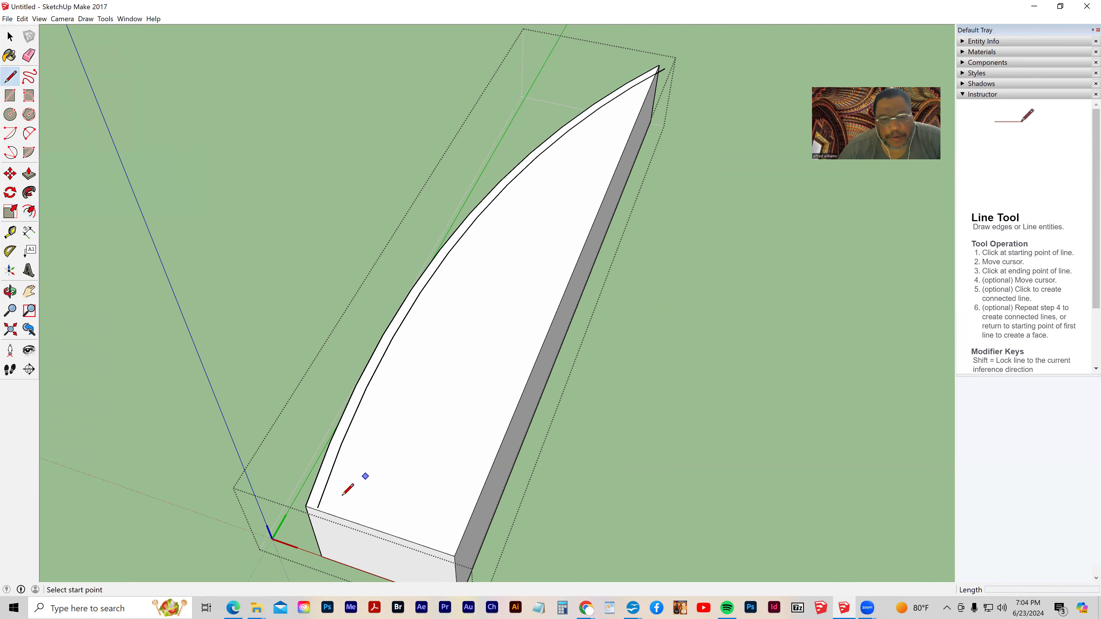
{"action": "left_click", "coordinate": [321, 497]}
{"action": "left_click", "coordinate": [460, 543]}
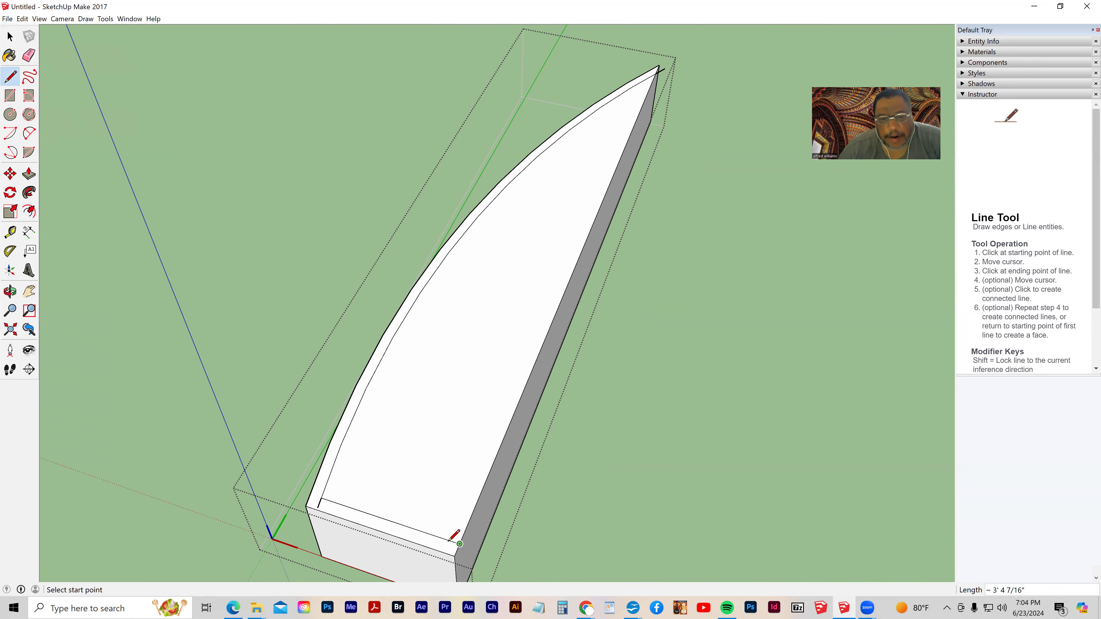
{"action": "left_click", "coordinate": [28, 55]}
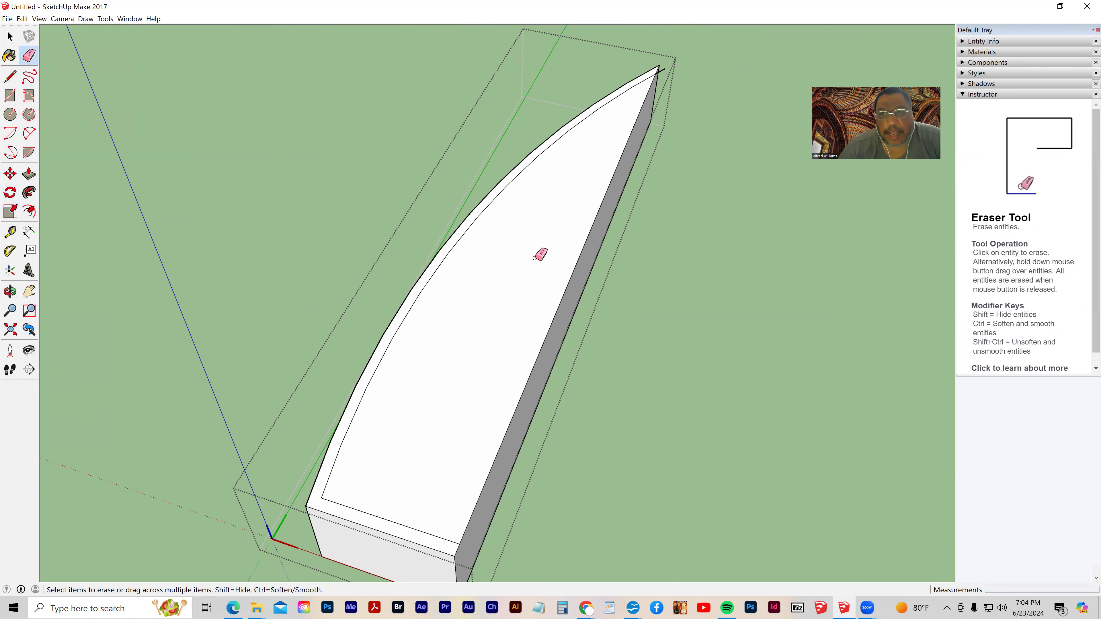
{"action": "left_click", "coordinate": [29, 291]}
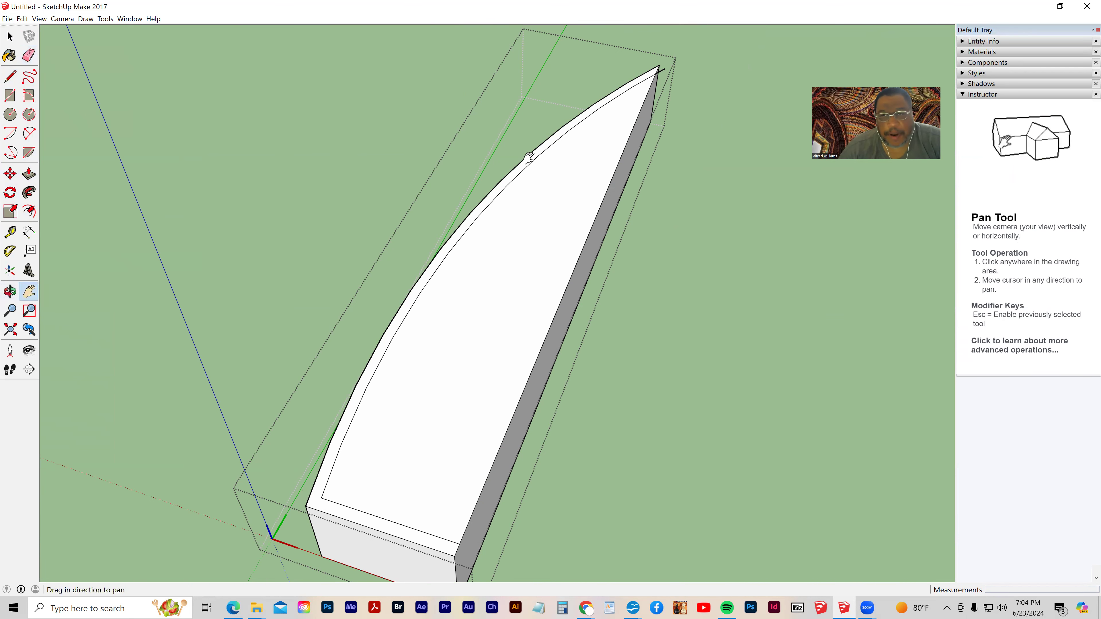
Step: Erase the stub of the offset curve that overhangs the straight side at the bow tip
{"action": "left_click_drag", "start_coordinate": [312, 398], "coordinate": [193, 162]}
{"action": "middle_click_drag", "start_coordinate": [479, 434], "coordinate": [292, 432]}
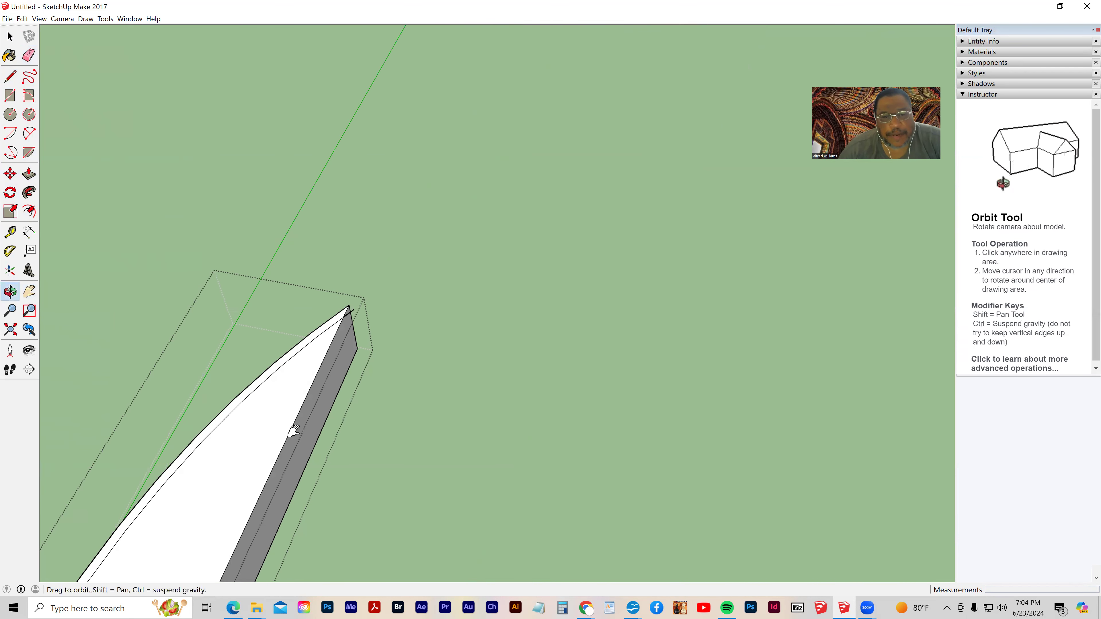
{"action": "scroll", "coordinate": [287, 430], "scroll_direction": "up", "scroll_amount": 3}
{"action": "left_click", "coordinate": [26, 59]}
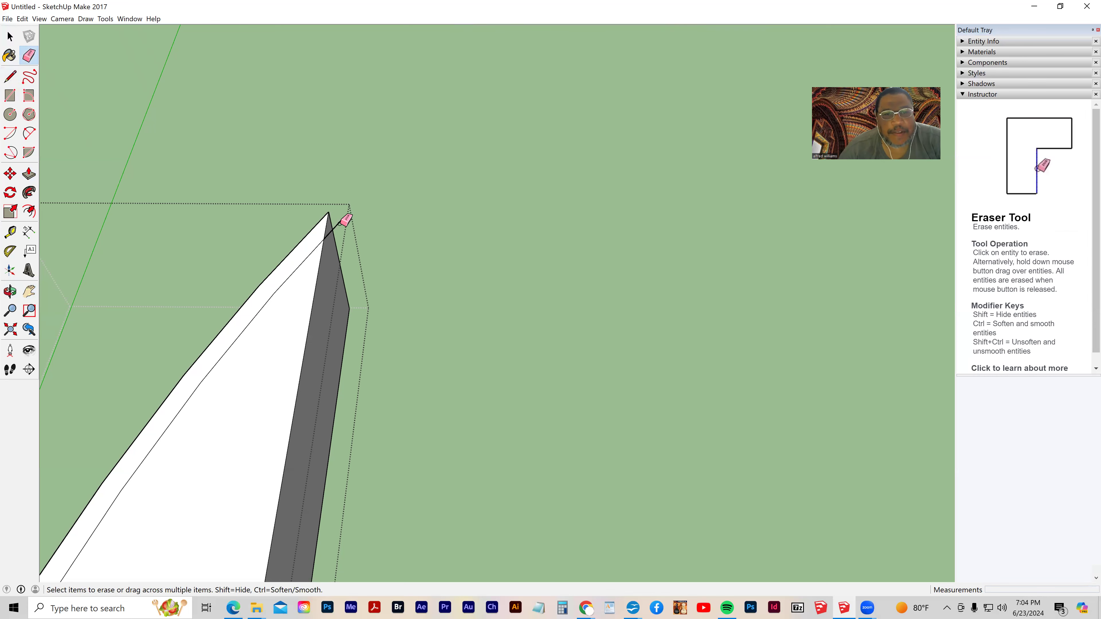
{"action": "left_click", "coordinate": [338, 224]}
Step: Push the inner top face down about 2' 3" to hollow out the hull half, leaving a thin floor and walls
{"action": "left_click", "coordinate": [29, 299]}
{"action": "left_click_drag", "start_coordinate": [320, 551], "coordinate": [349, 381]}
{"action": "scroll", "coordinate": [349, 382], "scroll_direction": "down", "scroll_amount": 3}
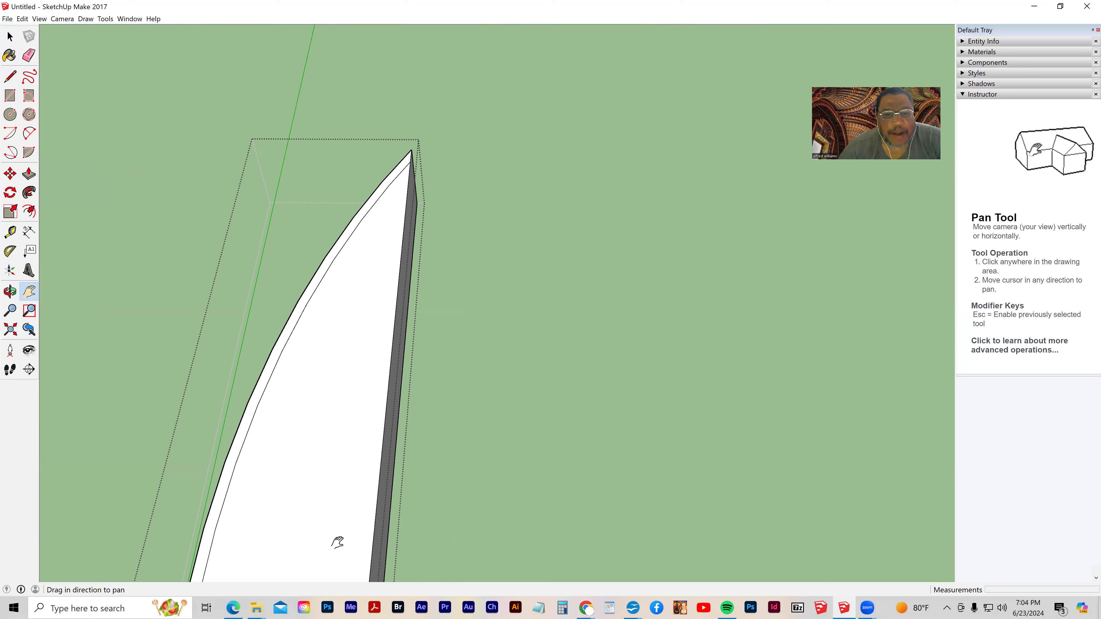
{"action": "middle_click_drag", "start_coordinate": [337, 539], "coordinate": [286, 286]}
{"action": "middle_click_drag", "start_coordinate": [379, 294], "coordinate": [63, 305]}
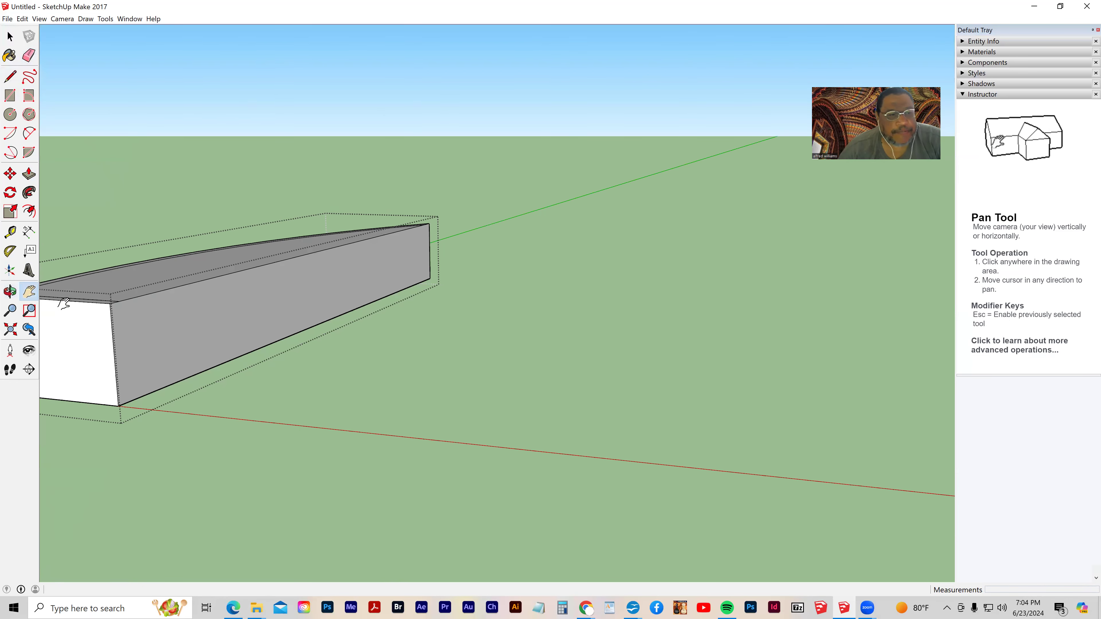
{"action": "middle_click_drag", "start_coordinate": [176, 356], "coordinate": [337, 374]}
{"action": "middle_click_drag", "start_coordinate": [320, 439], "coordinate": [320, 426]}
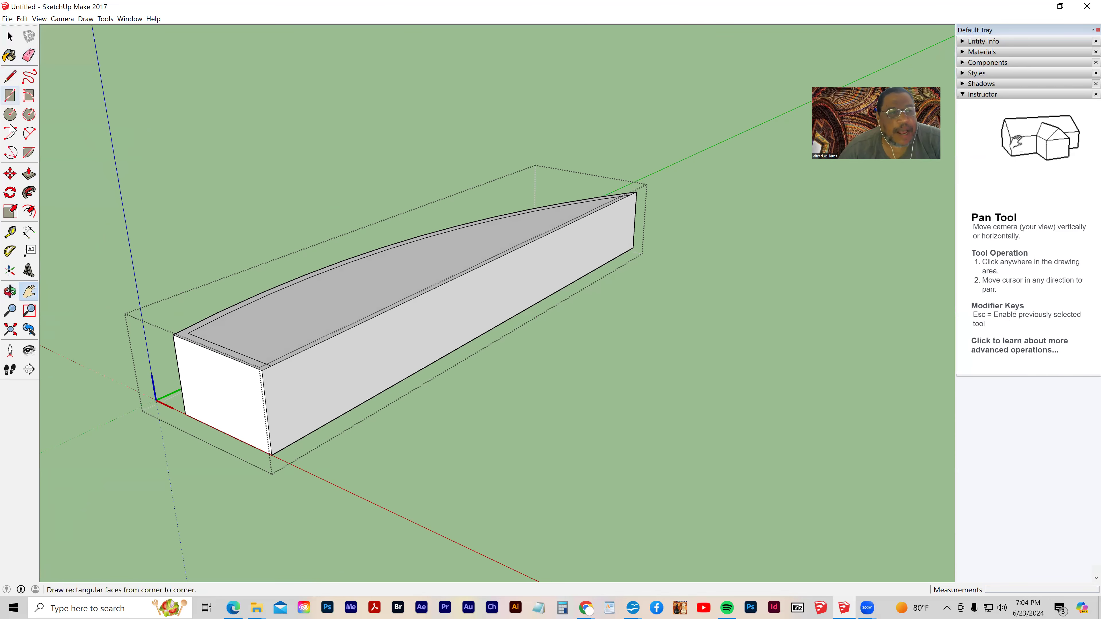
{"action": "left_click", "coordinate": [29, 174]}
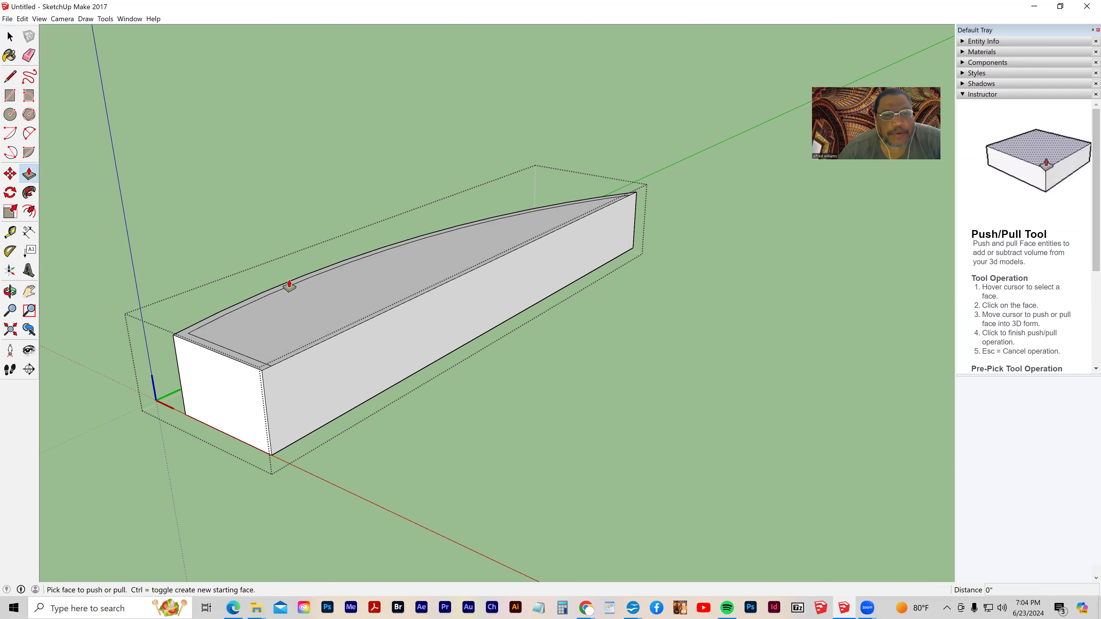
{"action": "left_click", "coordinate": [328, 312]}
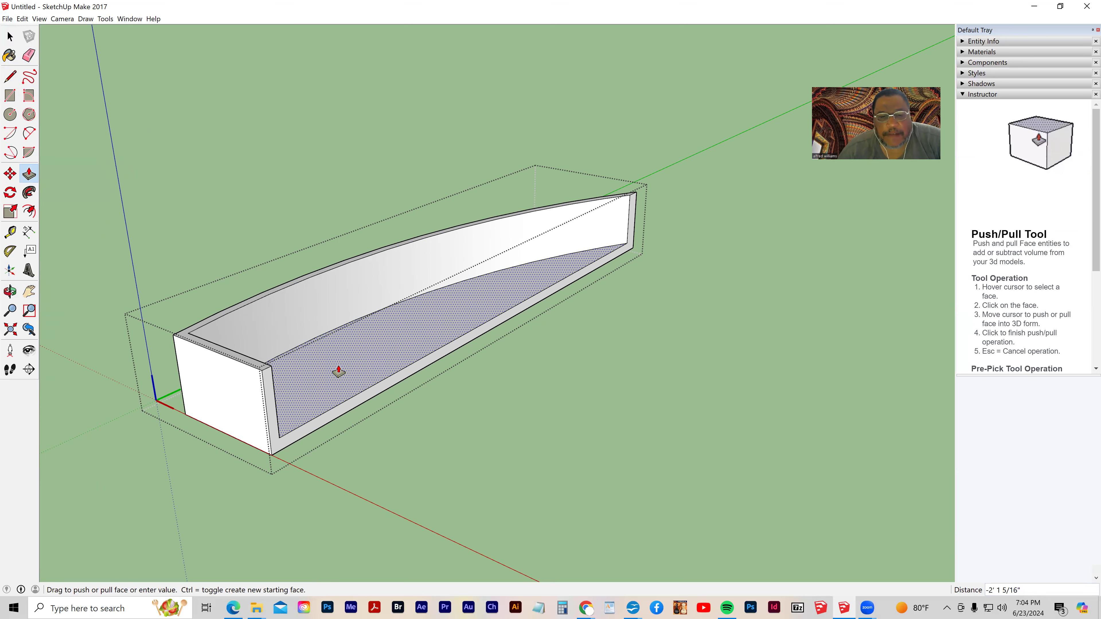
{"action": "left_click", "coordinate": [336, 375]}
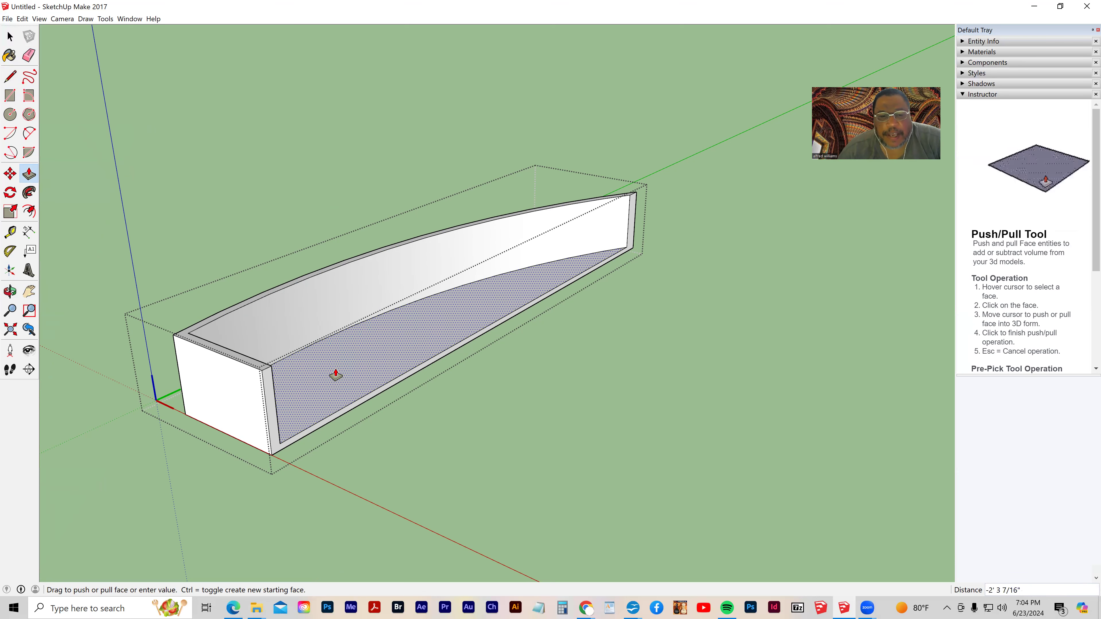
Step: Close the component for editing and copy the hull half about 4' 3" along the red axis
{"action": "key", "text": "o"}
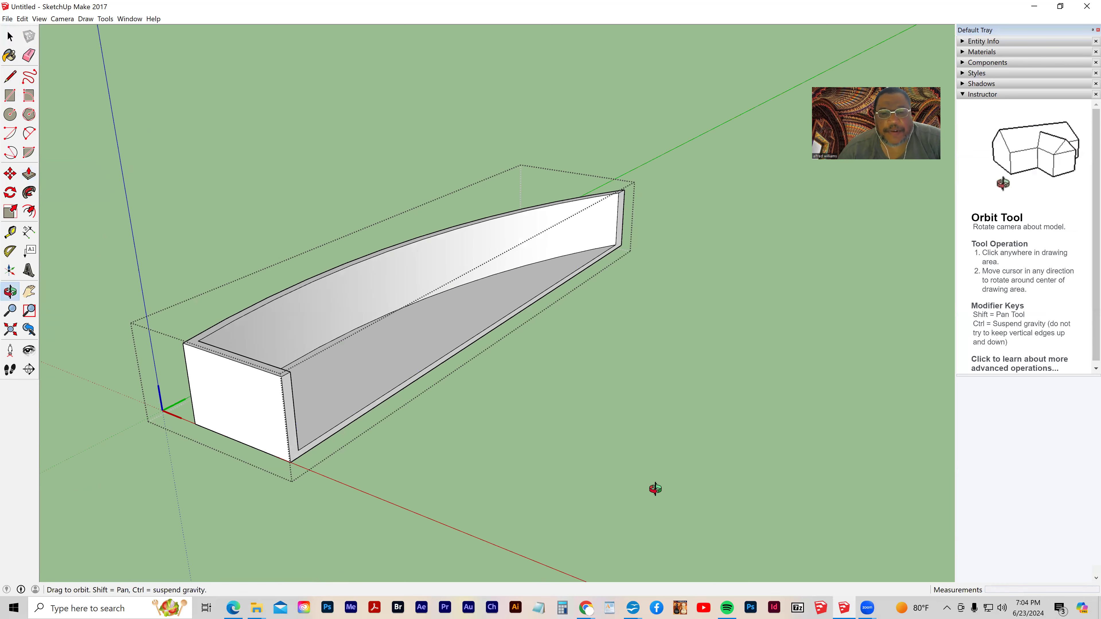
{"action": "left_click_drag", "start_coordinate": [654, 486], "coordinate": [384, 463]}
{"action": "left_click_drag", "start_coordinate": [479, 471], "coordinate": [468, 472]}
{"action": "key", "text": "p"}
{"action": "key", "text": "space"}
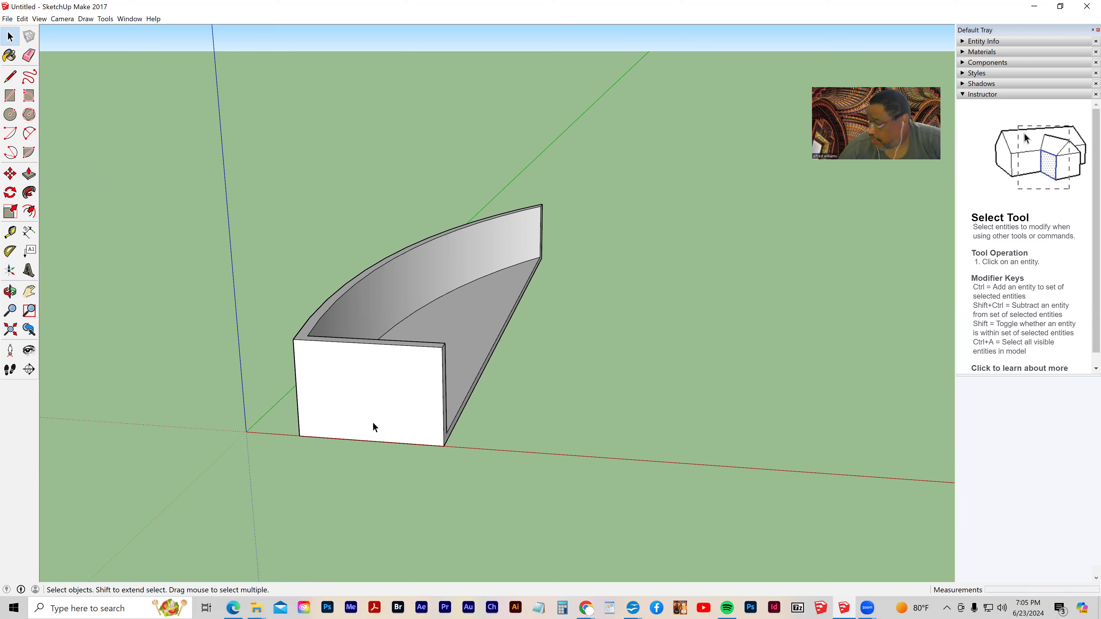
{"action": "left_click", "coordinate": [383, 426]}
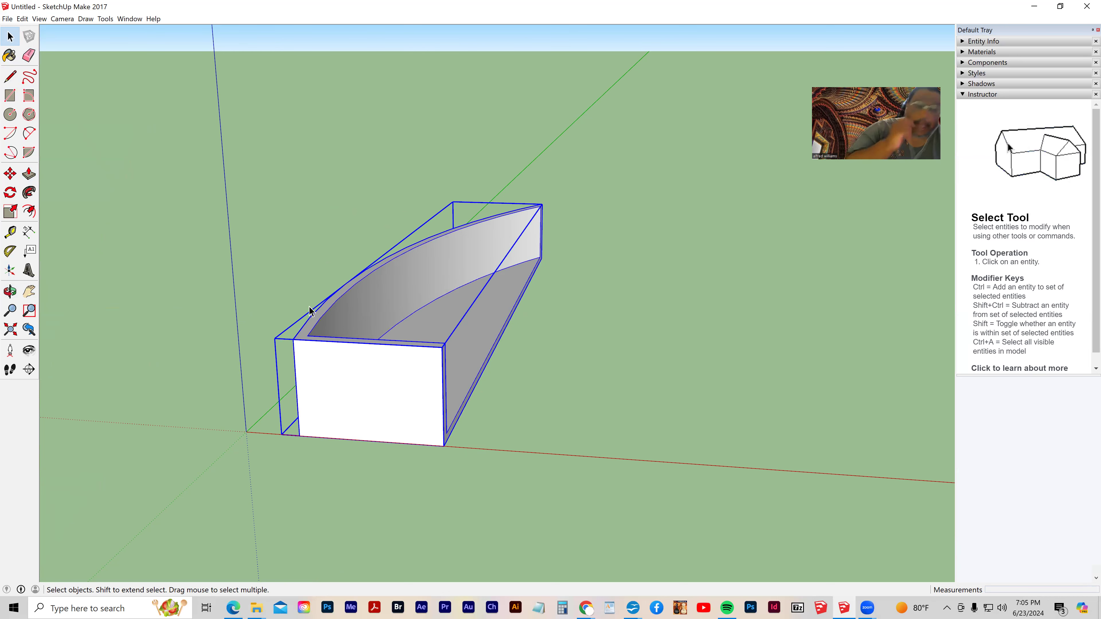
{"action": "left_click", "coordinate": [16, 179]}
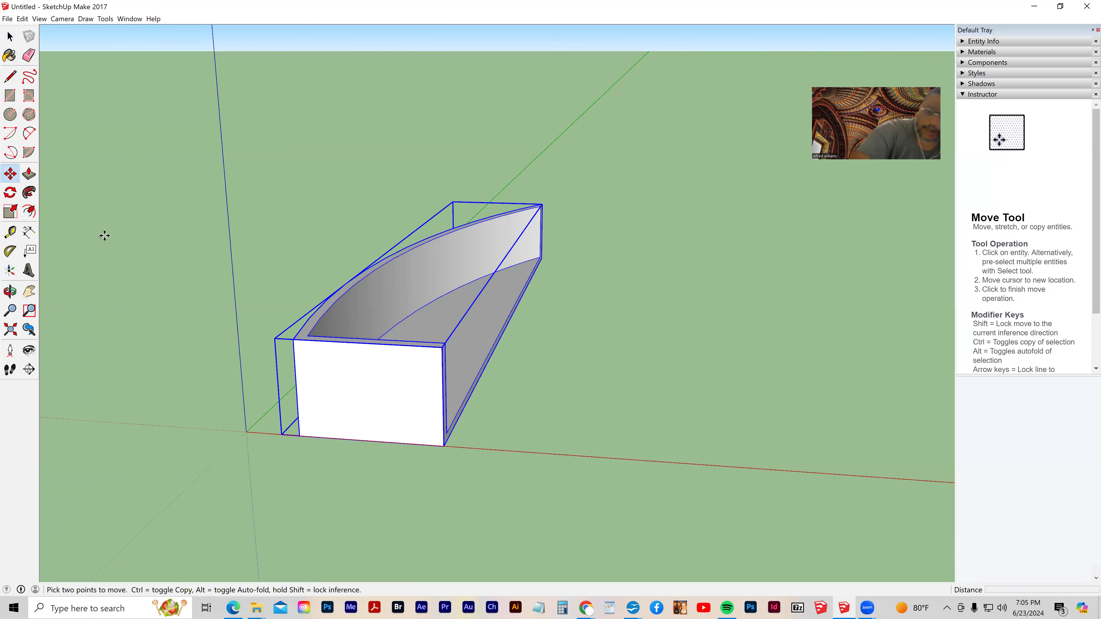
{"action": "left_click", "coordinate": [444, 445]}
{"action": "key", "text": "ctrl"}
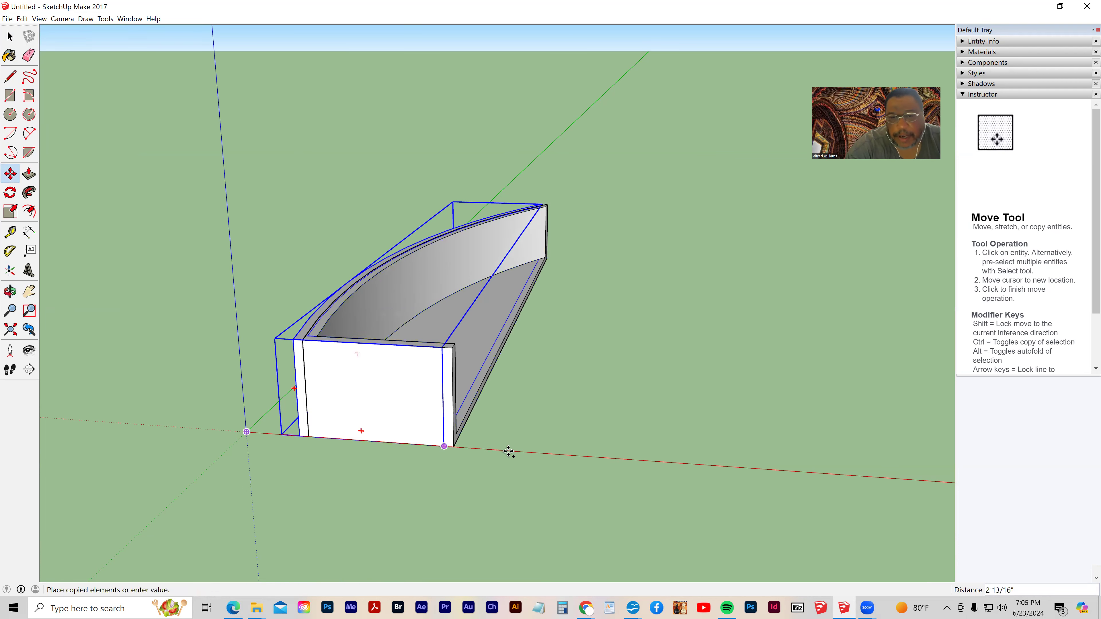
{"action": "left_click", "coordinate": [623, 459]}
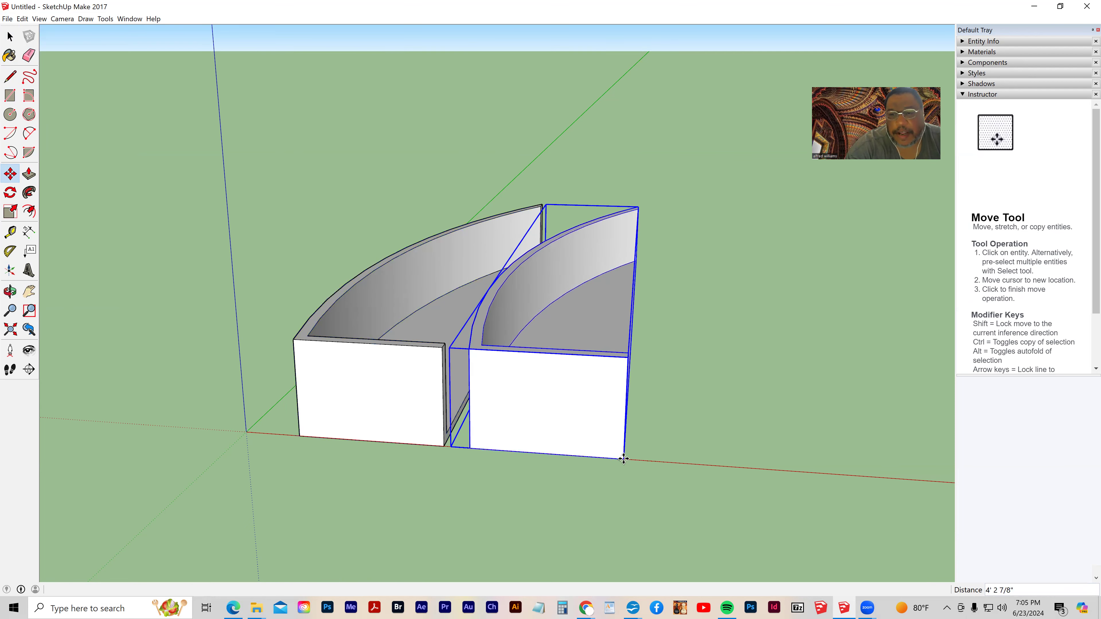
Step: Flip the copy along the component's red axis and move it against the original half so they meet at the centre line
{"action": "right_click", "coordinate": [548, 406]}
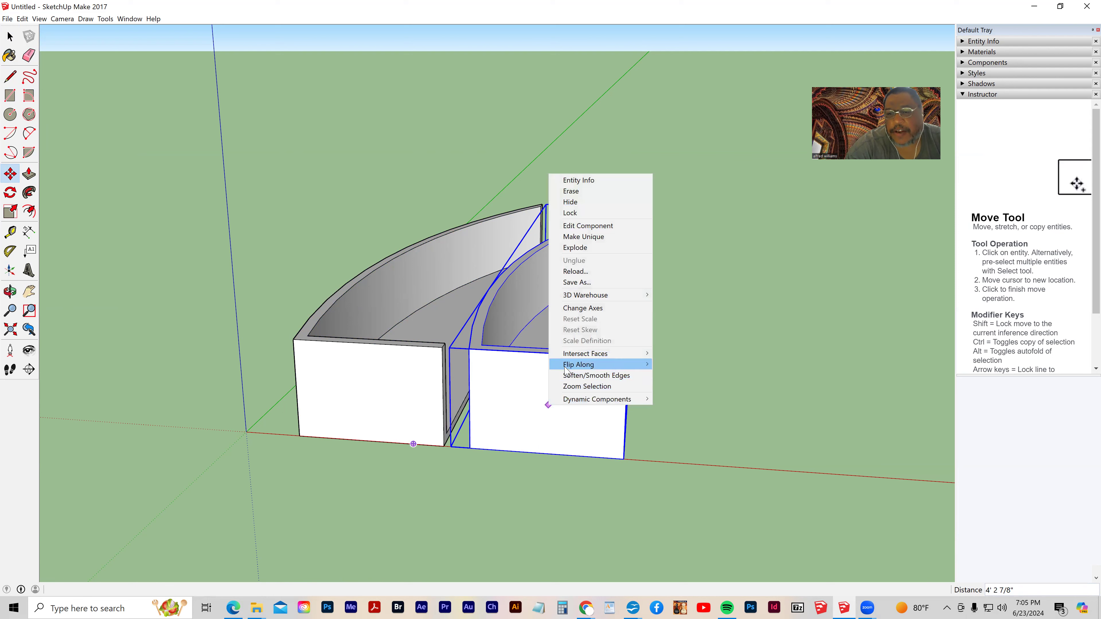
{"action": "mouse_move", "coordinate": [566, 368]}
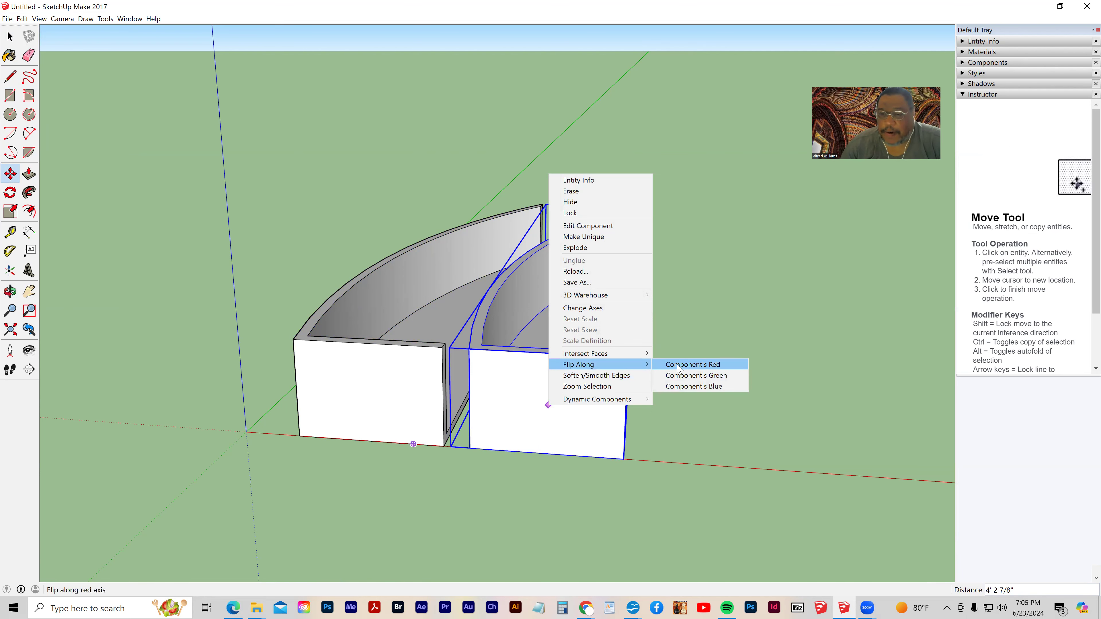
{"action": "left_click", "coordinate": [679, 368]}
{"action": "left_click", "coordinate": [603, 457]}
{"action": "left_click", "coordinate": [607, 458]}
Step: Hide the mirrored copy of the hull half
{"action": "middle_click_drag", "start_coordinate": [304, 468], "coordinate": [586, 472]}
{"action": "middle_click_drag", "start_coordinate": [716, 282], "coordinate": [537, 548]}
{"action": "middle_click_drag", "start_coordinate": [653, 543], "coordinate": [570, 543]}
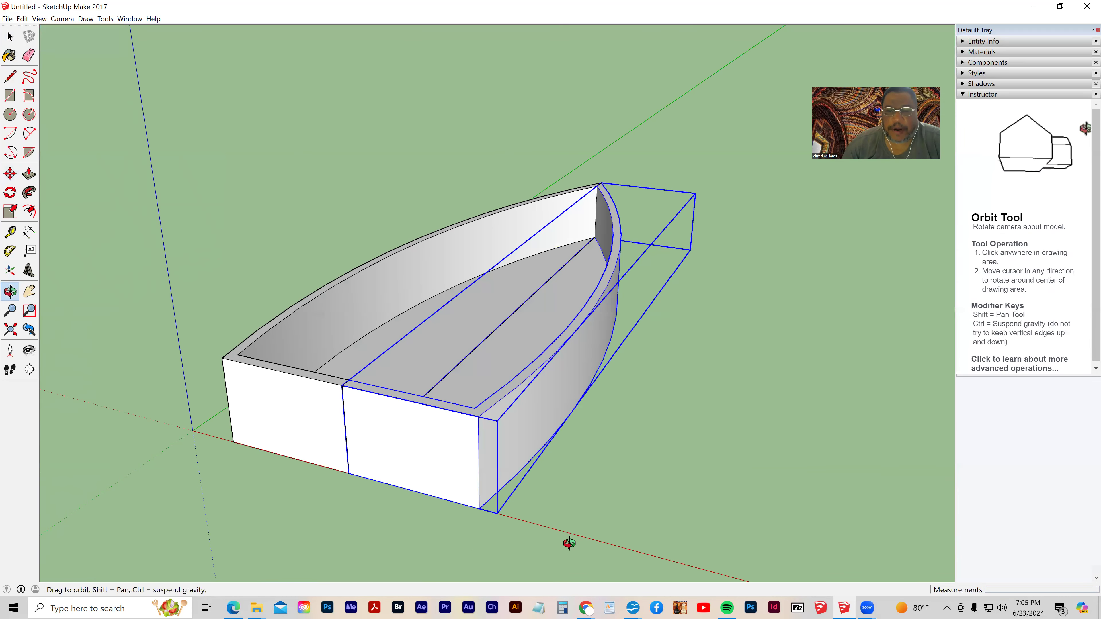
{"action": "key", "text": "m"}
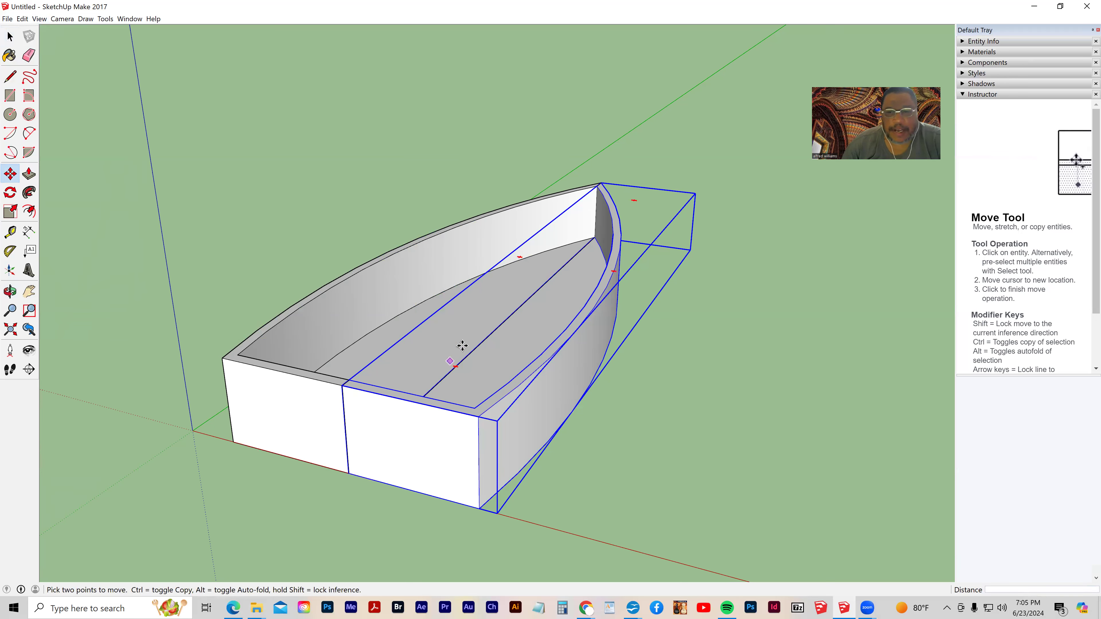
{"action": "right_click", "coordinate": [521, 343]}
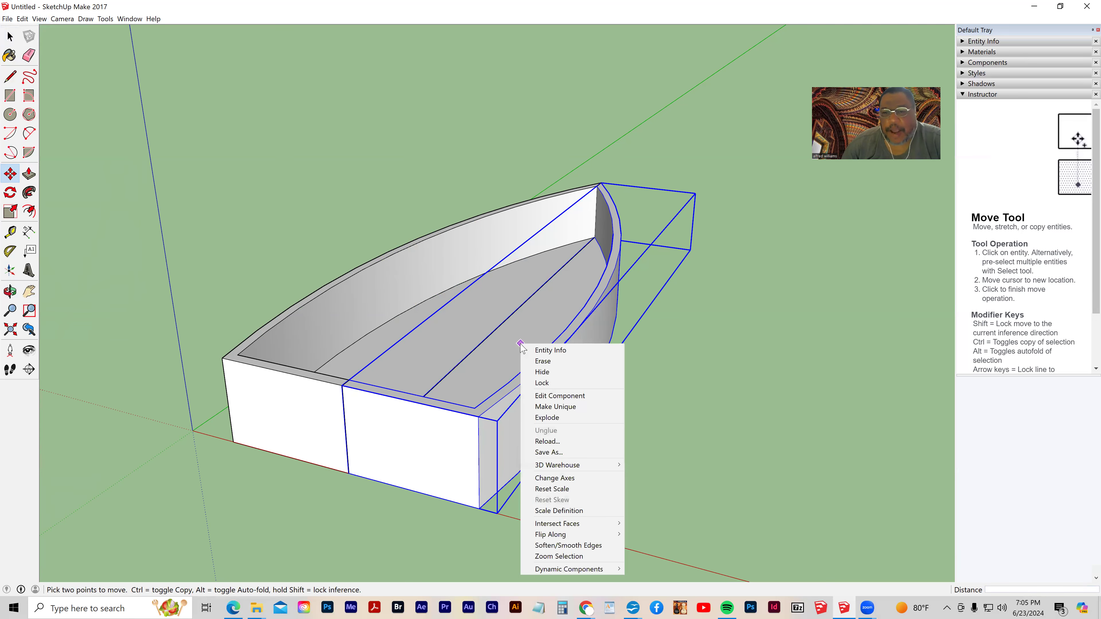
{"action": "left_click", "coordinate": [529, 372]}
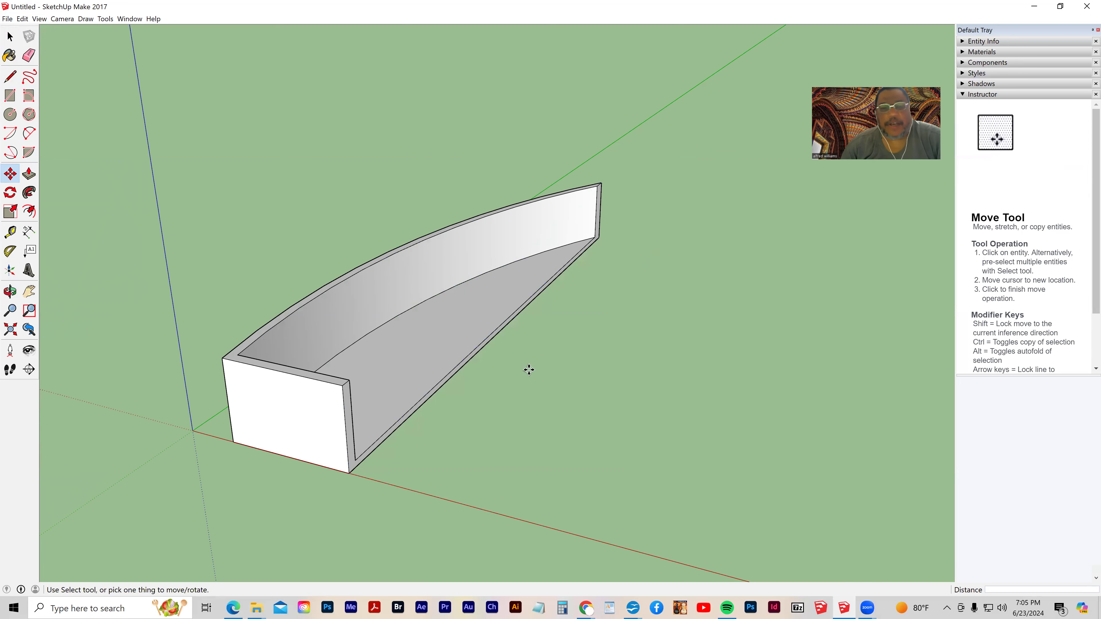
Step: Open the remaining hull half for editing and select all the geometry of its floor at the base
{"action": "middle_click_drag", "start_coordinate": [533, 443], "coordinate": [307, 234]}
{"action": "key", "text": "space"}
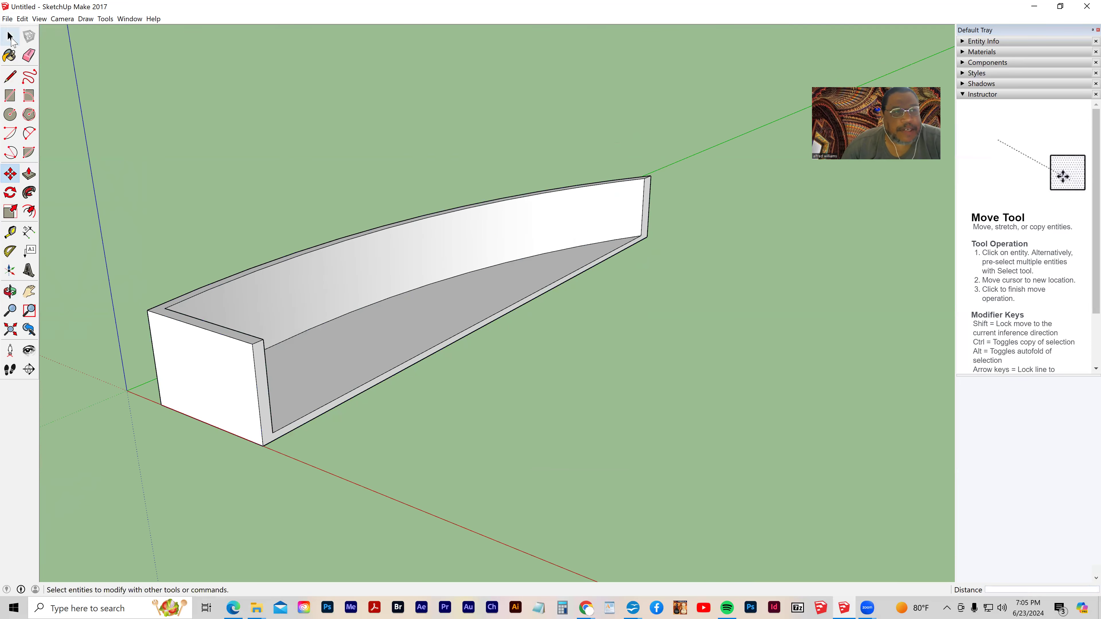
{"action": "left_click", "coordinate": [346, 341]}
{"action": "mouse_move", "coordinate": [374, 370]}
{"action": "middle_mouse_down"}
{"action": "mouse_move", "coordinate": [376, 400]}
{"action": "mouse_move", "coordinate": [379, 358]}
{"action": "middle_mouse_up"}
{"action": "middle_click_drag", "start_coordinate": [420, 325], "coordinate": [442, 366]}
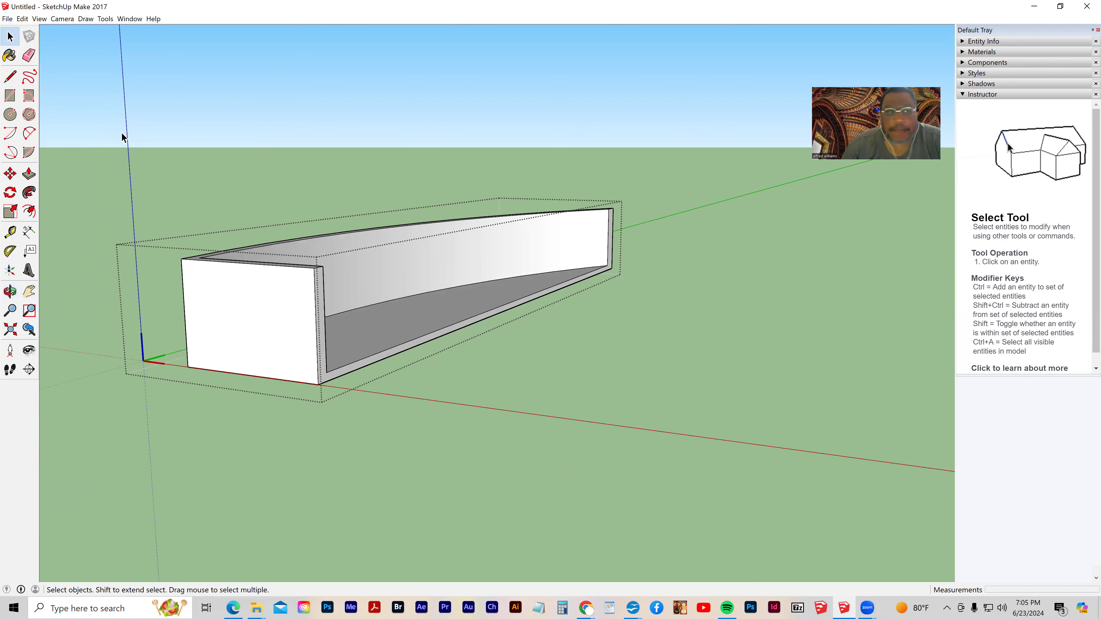
{"action": "middle_click_drag", "start_coordinate": [530, 576], "coordinate": [440, 492]}
{"action": "left_click_drag", "start_coordinate": [133, 287], "coordinate": [675, 366]}
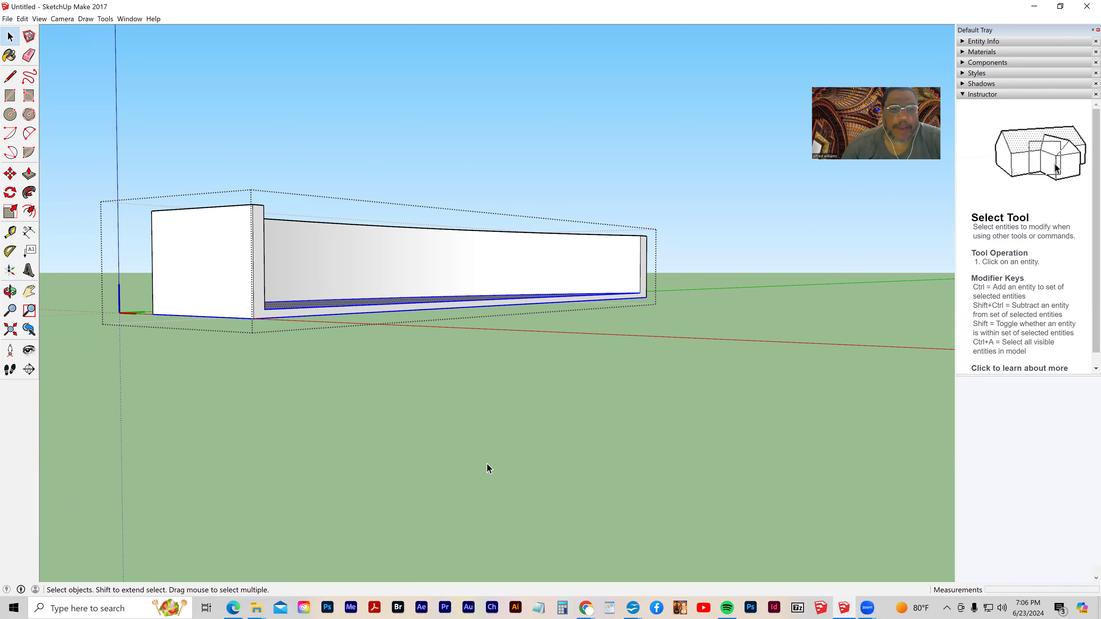
{"action": "left_click_drag", "start_coordinate": [125, 280], "coordinate": [677, 371]}
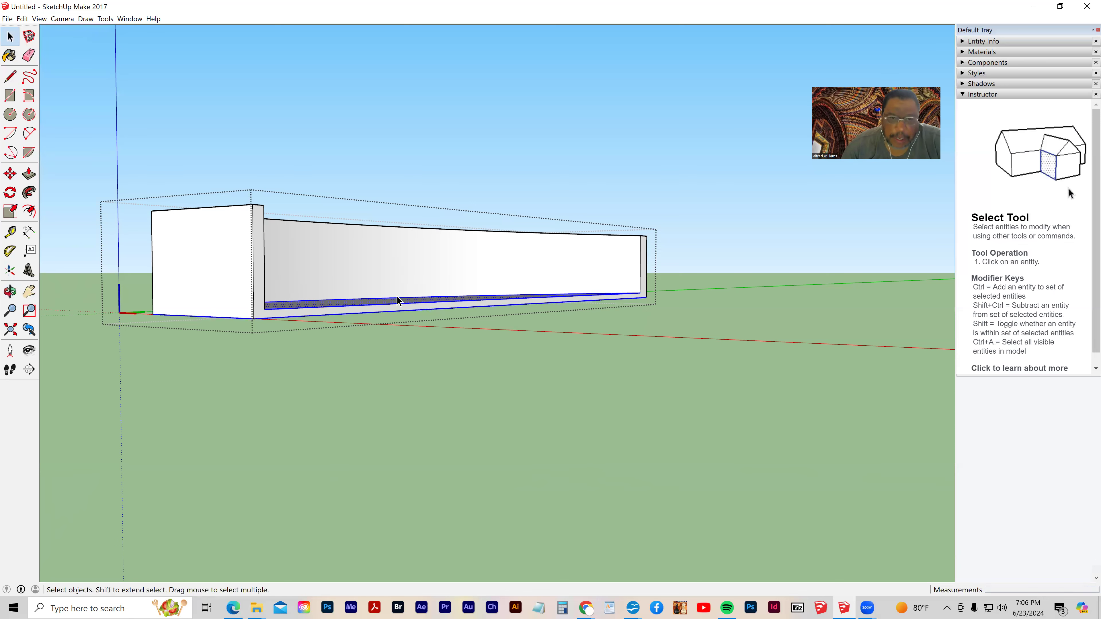
Step: Scale the selected hull bottom inward along the red axis to 0.69 from its curved side
{"action": "left_click", "coordinate": [10, 212]}
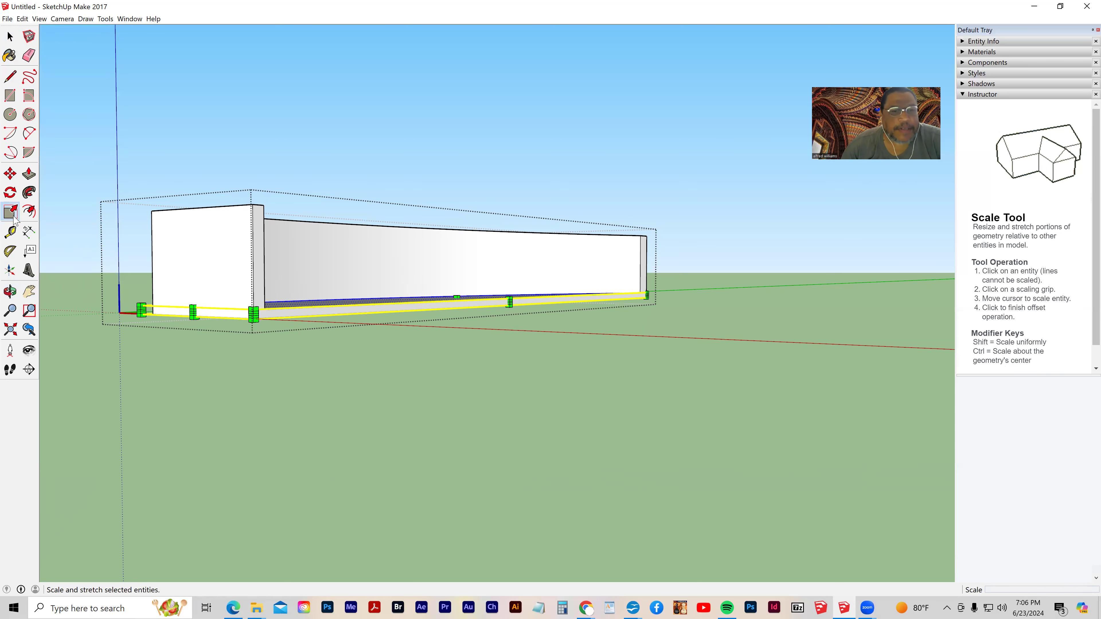
{"action": "middle_click_drag", "start_coordinate": [293, 387], "coordinate": [329, 367]}
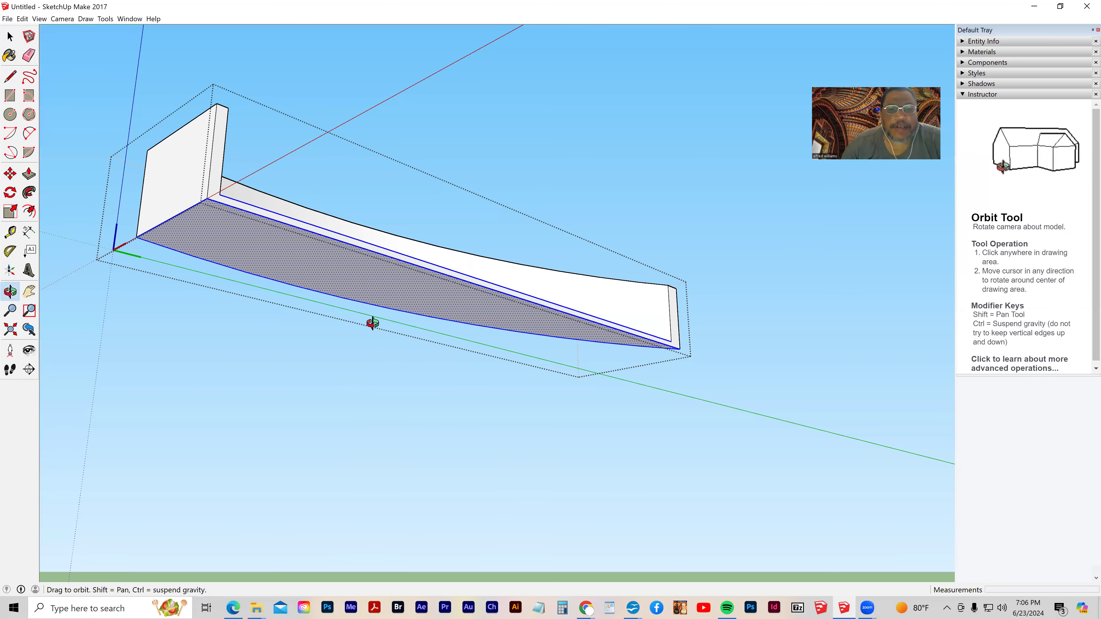
{"action": "middle_click_drag", "start_coordinate": [372, 324], "coordinate": [363, 309]}
{"action": "middle_click_drag", "start_coordinate": [372, 352], "coordinate": [397, 420]}
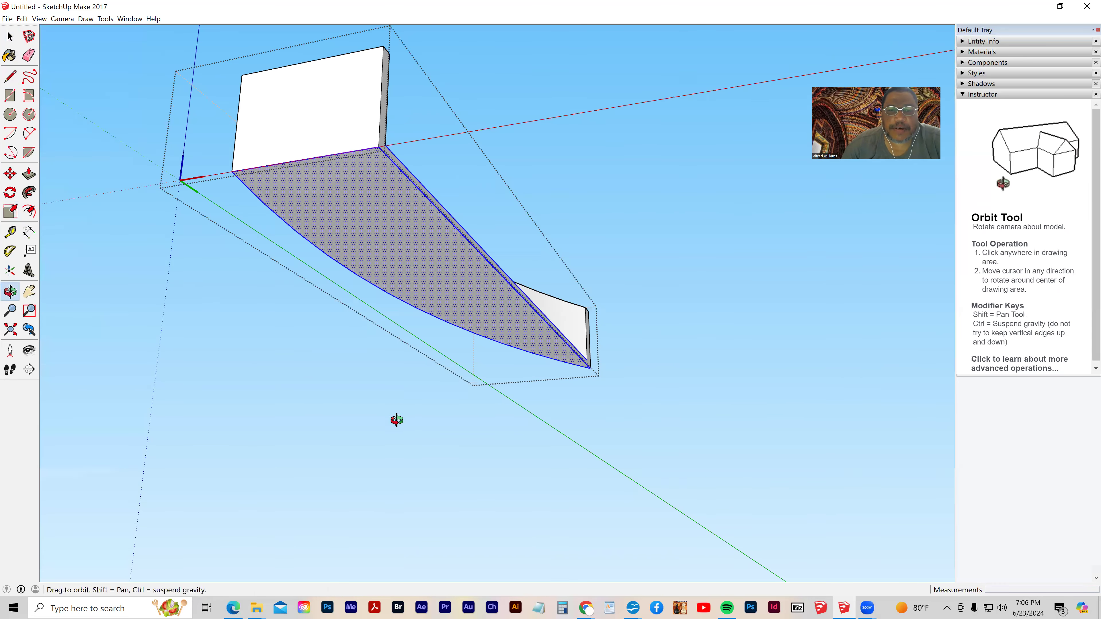
{"action": "middle_click_drag", "start_coordinate": [389, 382], "coordinate": [393, 312]}
{"action": "left_click_drag", "start_coordinate": [402, 272], "coordinate": [451, 271]}
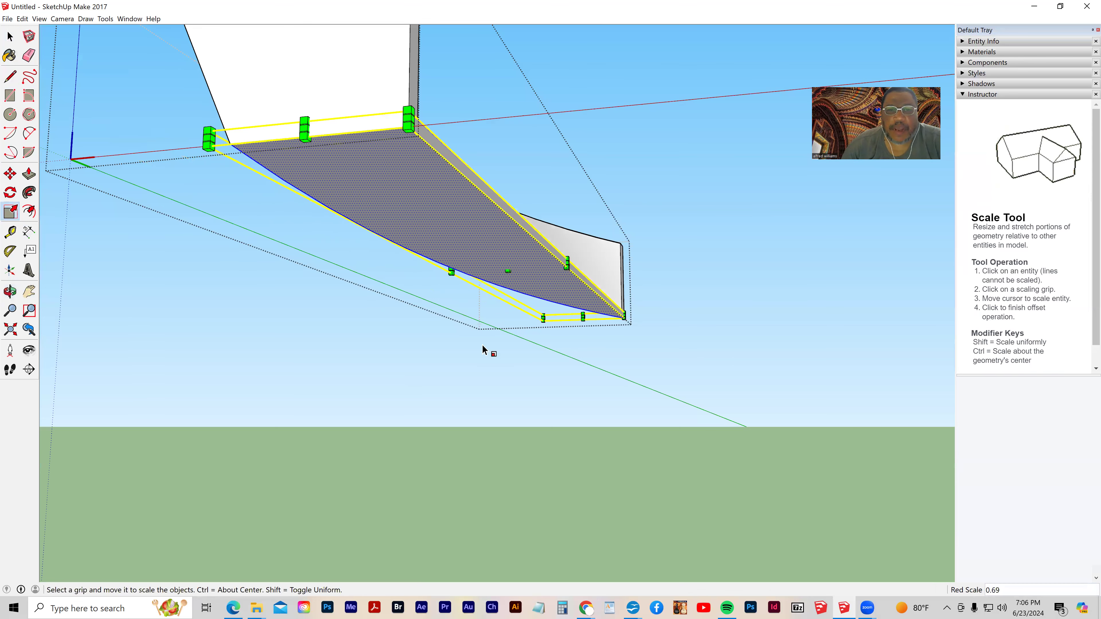
Step: Scale the hull bottom inward along the green axis from the stern end
{"action": "middle_click_drag", "start_coordinate": [484, 350], "coordinate": [367, 336]}
{"action": "middle_click_drag", "start_coordinate": [459, 345], "coordinate": [391, 340]}
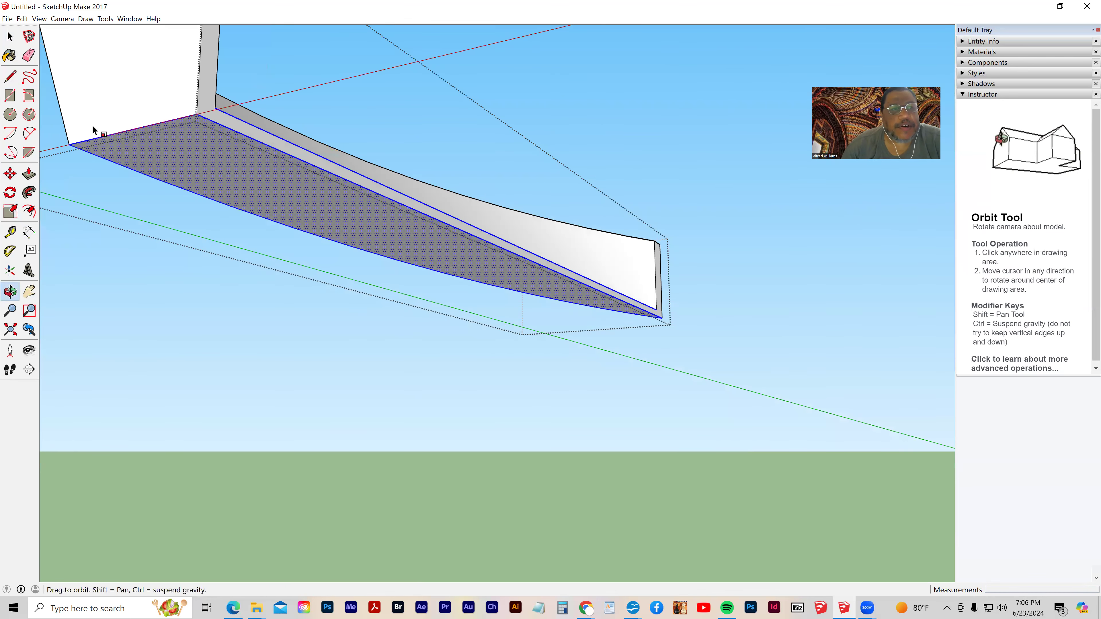
{"action": "middle_click_drag", "start_coordinate": [93, 131], "coordinate": [68, 82]}
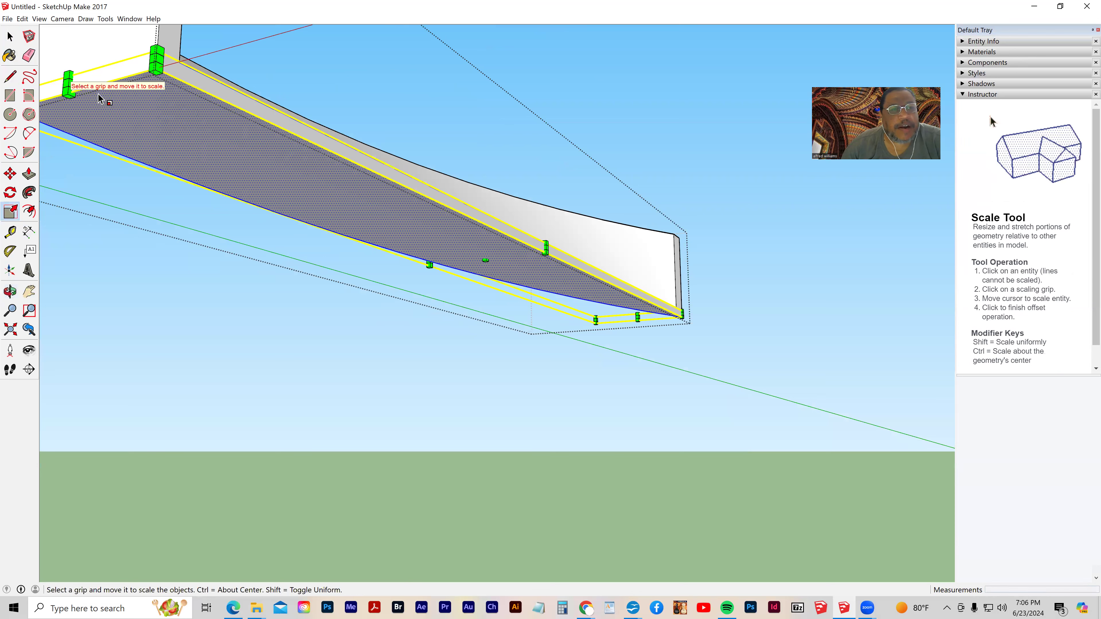
{"action": "left_click", "coordinate": [69, 84]}
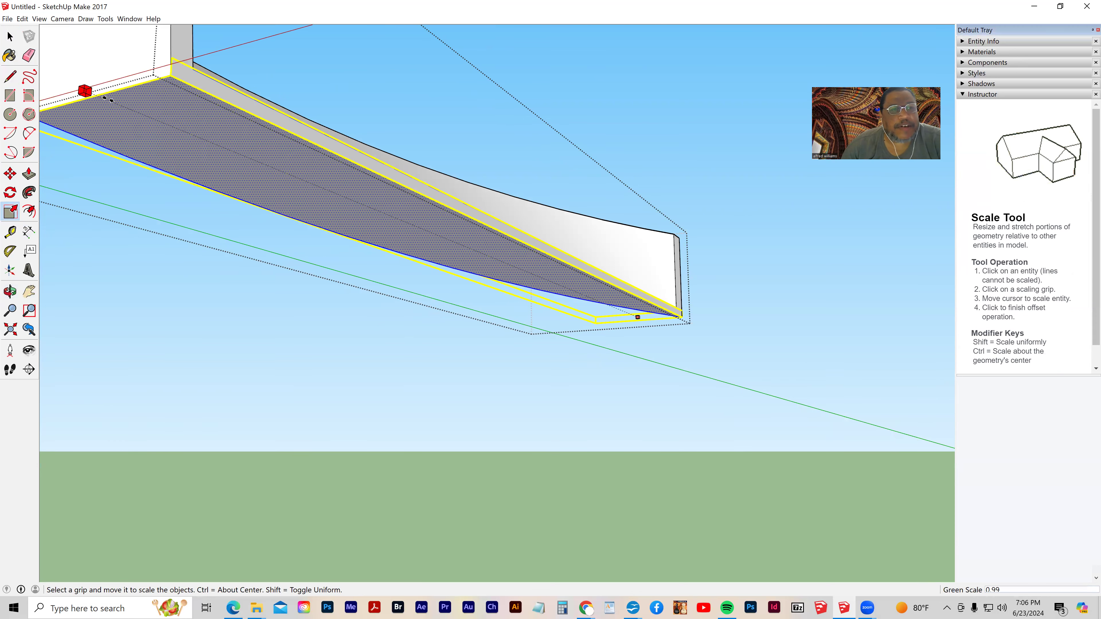
{"action": "left_click", "coordinate": [266, 216]}
Step: Scale the hull bottom along the green axis to about 0.86 from the bow end so the bow slopes
{"action": "middle_click_drag", "start_coordinate": [696, 409], "coordinate": [402, 398]}
{"action": "middle_click_drag", "start_coordinate": [673, 318], "coordinate": [695, 297]}
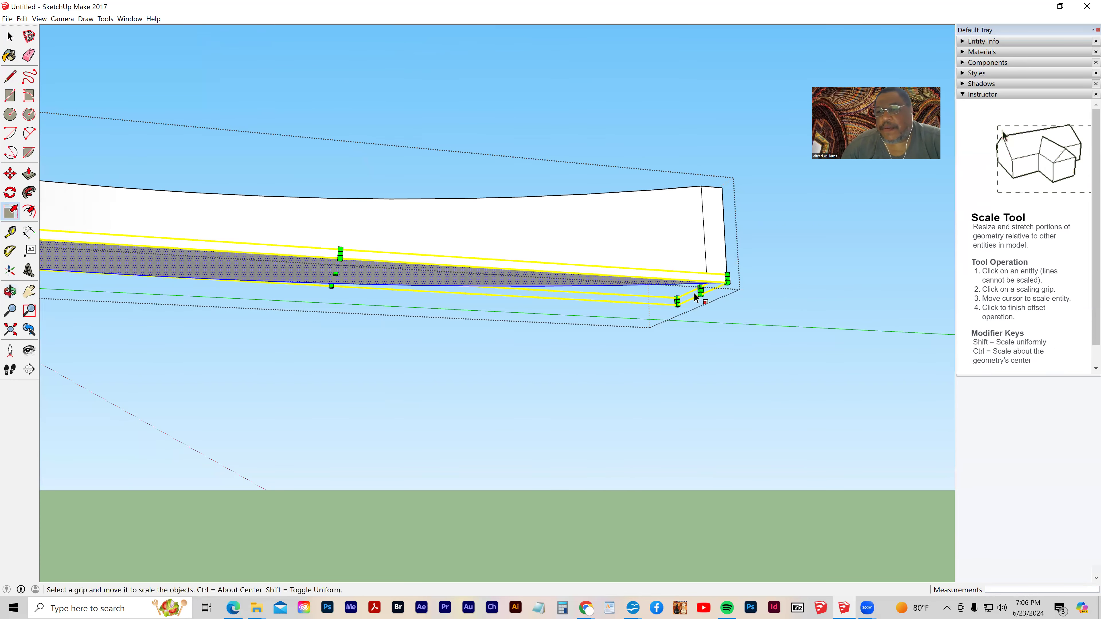
{"action": "left_click", "coordinate": [700, 289]}
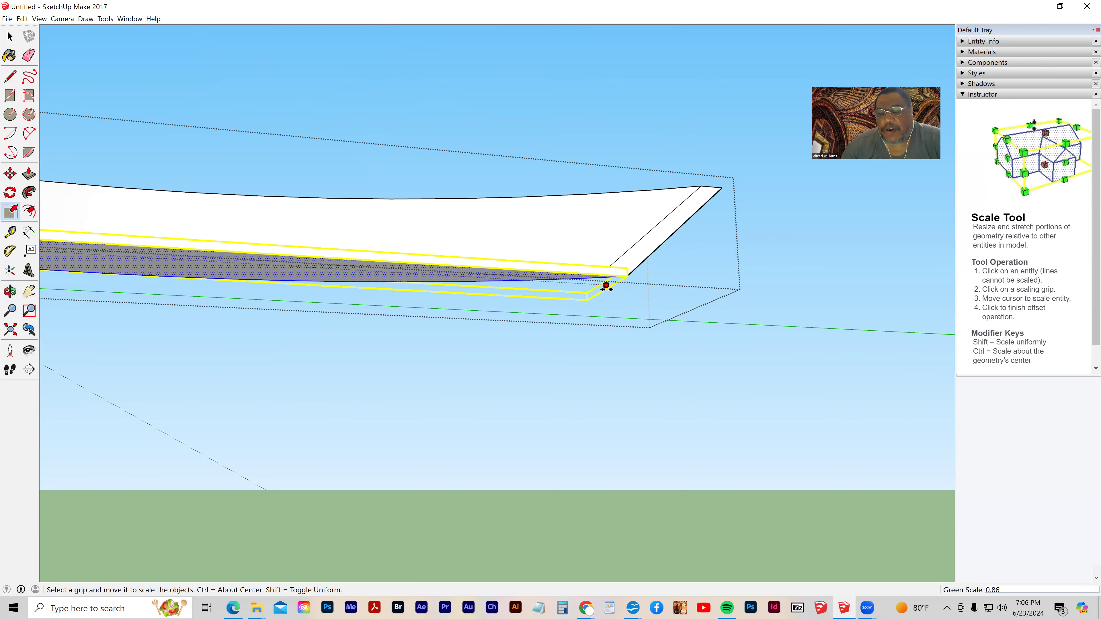
{"action": "left_click", "coordinate": [607, 286]}
Step: Finish scaling the hull bottom and close the hull half's component editing
{"action": "middle_click_drag", "start_coordinate": [340, 394], "coordinate": [460, 389]}
{"action": "middle_click_drag", "start_coordinate": [402, 428], "coordinate": [531, 410]}
{"action": "key", "text": "s"}
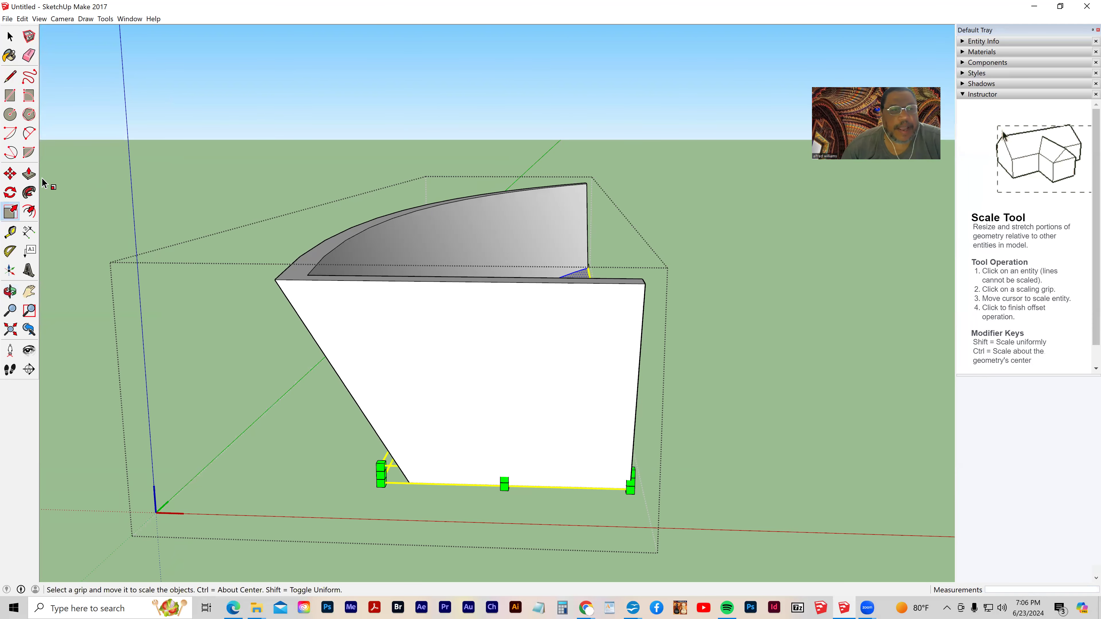
{"action": "key", "text": "p"}
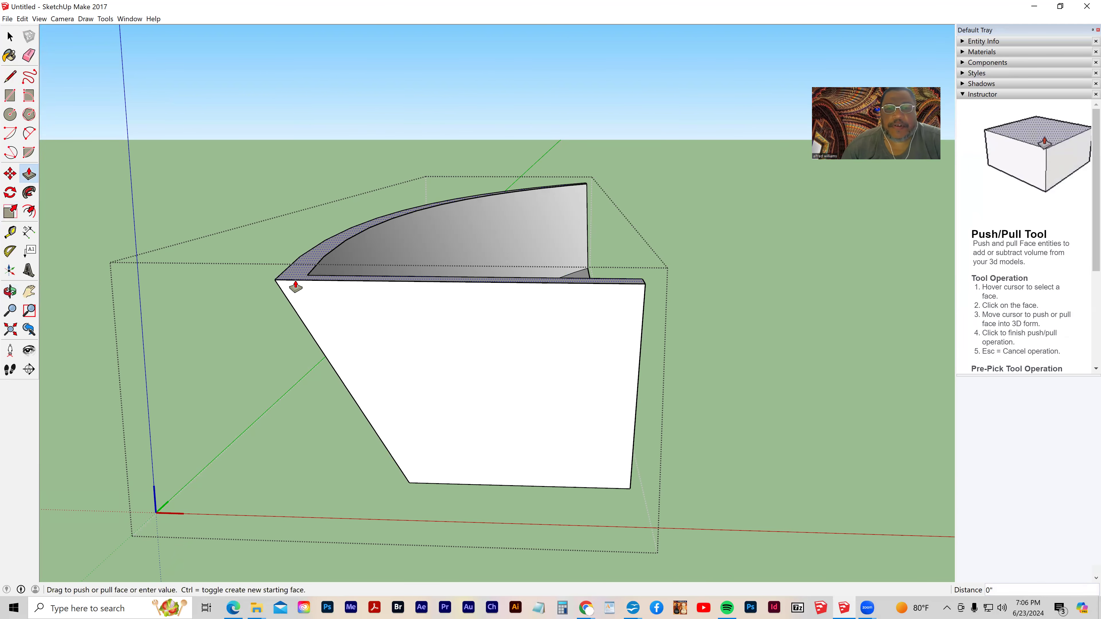
{"action": "left_click", "coordinate": [10, 36]}
{"action": "left_click", "coordinate": [229, 130]}
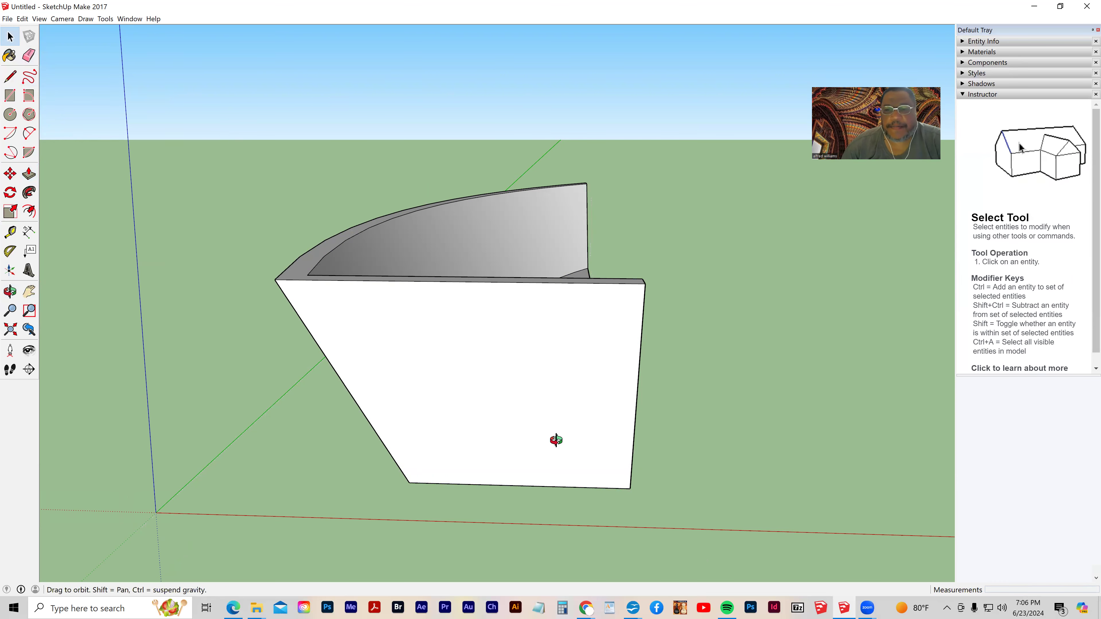
Step: Unhide all hidden objects to bring back the mirrored half of the hull
{"action": "middle_click_drag", "start_coordinate": [556, 441], "coordinate": [430, 422]}
{"action": "key", "text": "h"}
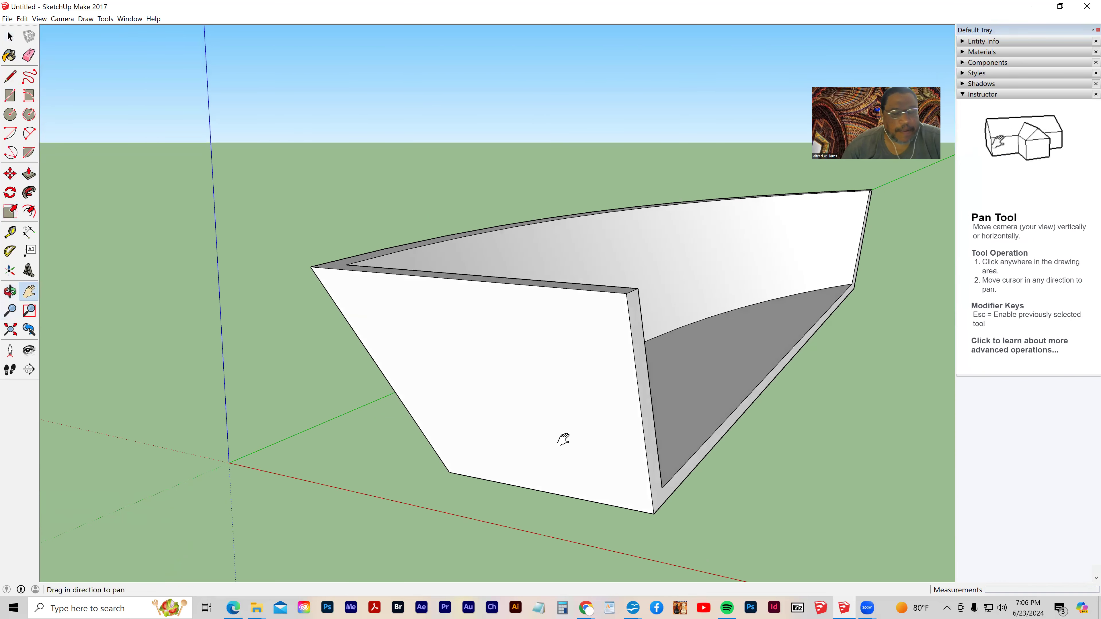
{"action": "left_click_drag", "start_coordinate": [564, 440], "coordinate": [454, 434]}
{"action": "left_click_drag", "start_coordinate": [518, 452], "coordinate": [590, 472]}
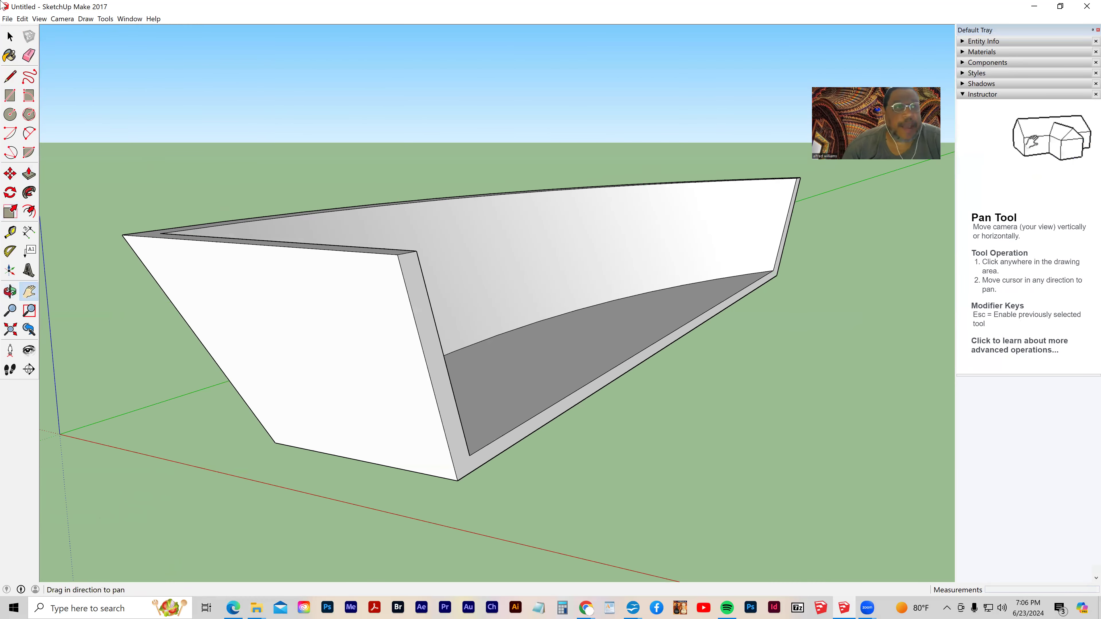
{"action": "left_click", "coordinate": [21, 19]}
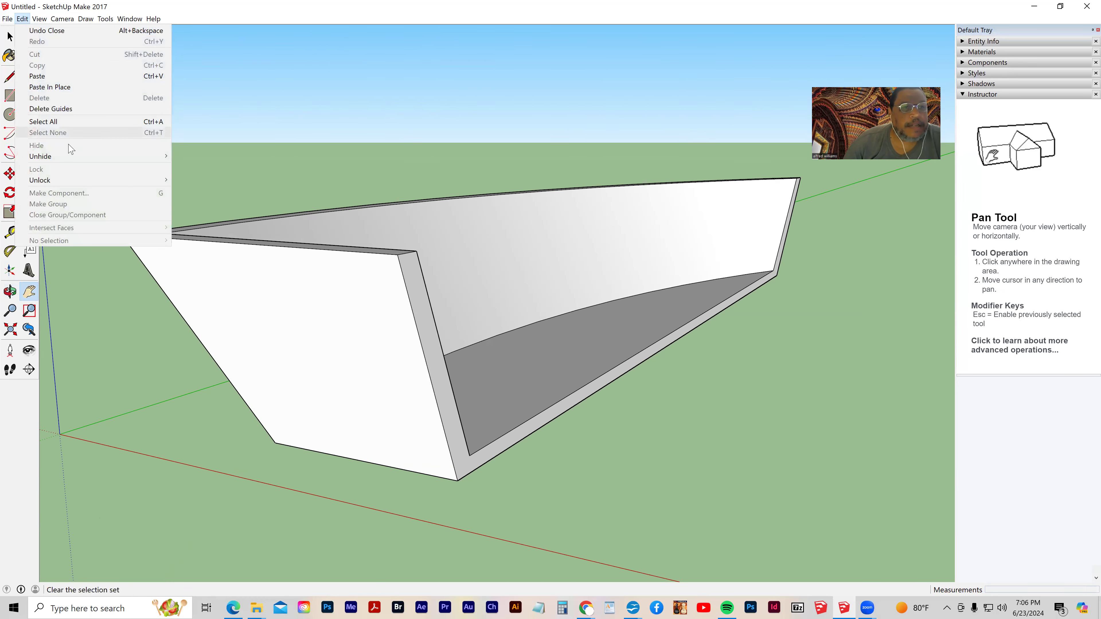
{"action": "mouse_move", "coordinate": [138, 162]}
{"action": "left_click", "coordinate": [188, 178]}
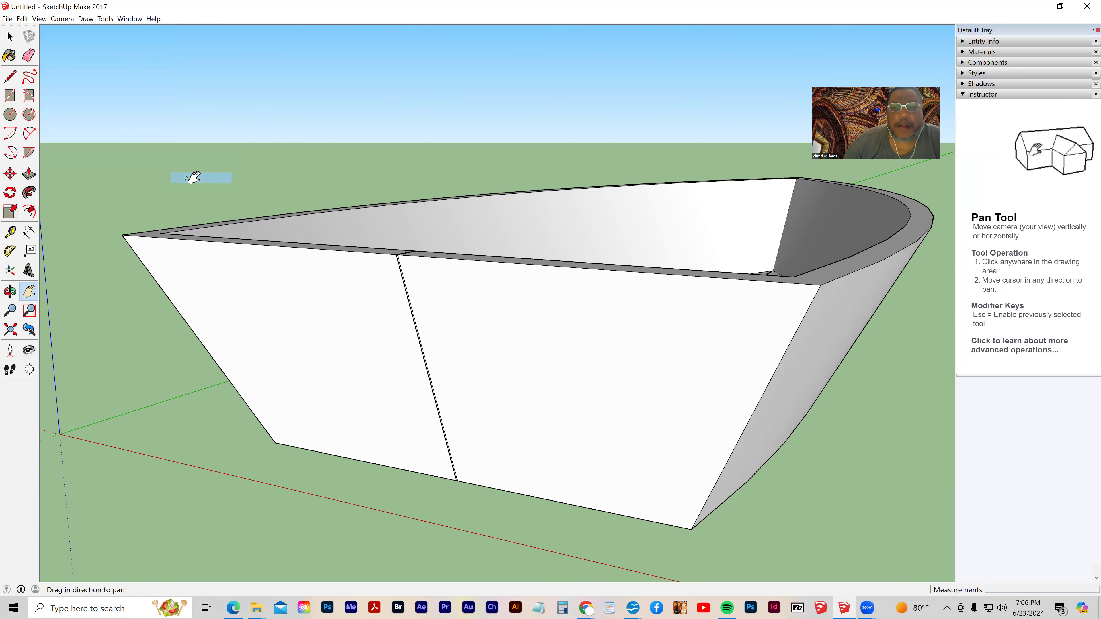
Step: Paint both hull halves with the Wood Floor Parquet material from the Wood collection
{"action": "middle_click_drag", "start_coordinate": [495, 325], "coordinate": [445, 372]}
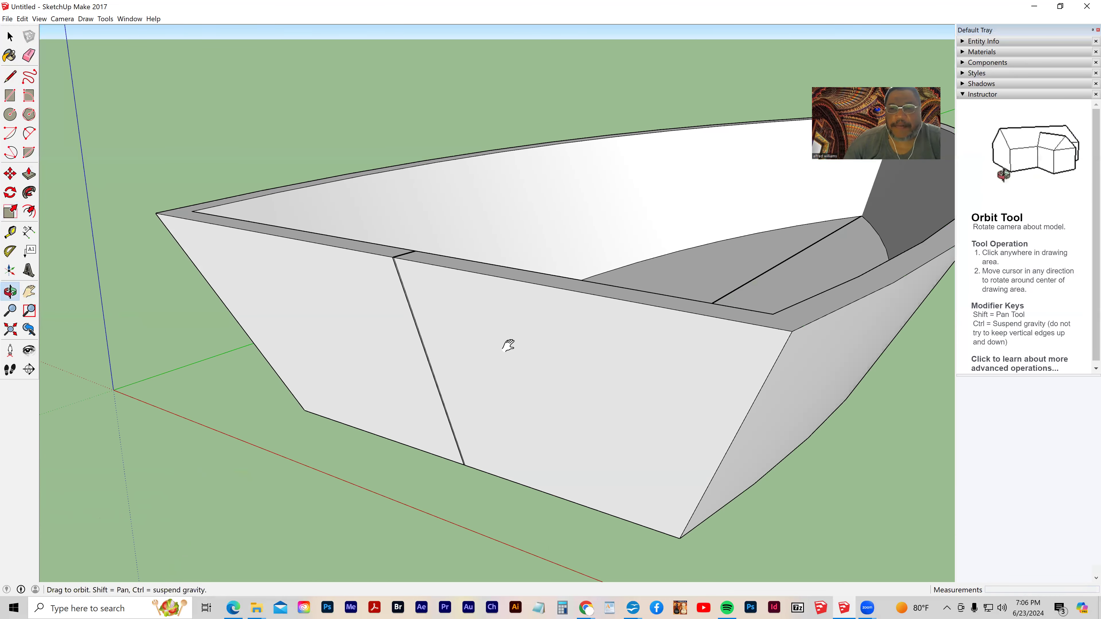
{"action": "scroll", "coordinate": [512, 346], "scroll_direction": "down", "scroll_amount": 5}
{"action": "middle_click_drag", "start_coordinate": [613, 342], "coordinate": [197, 417]}
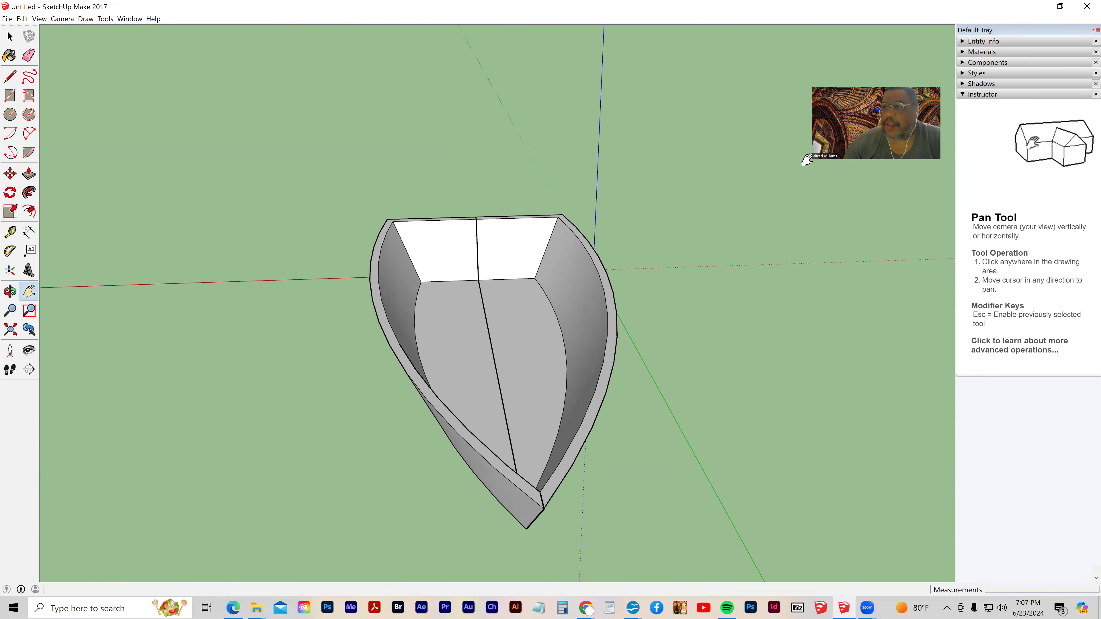
{"action": "left_click", "coordinate": [971, 52]}
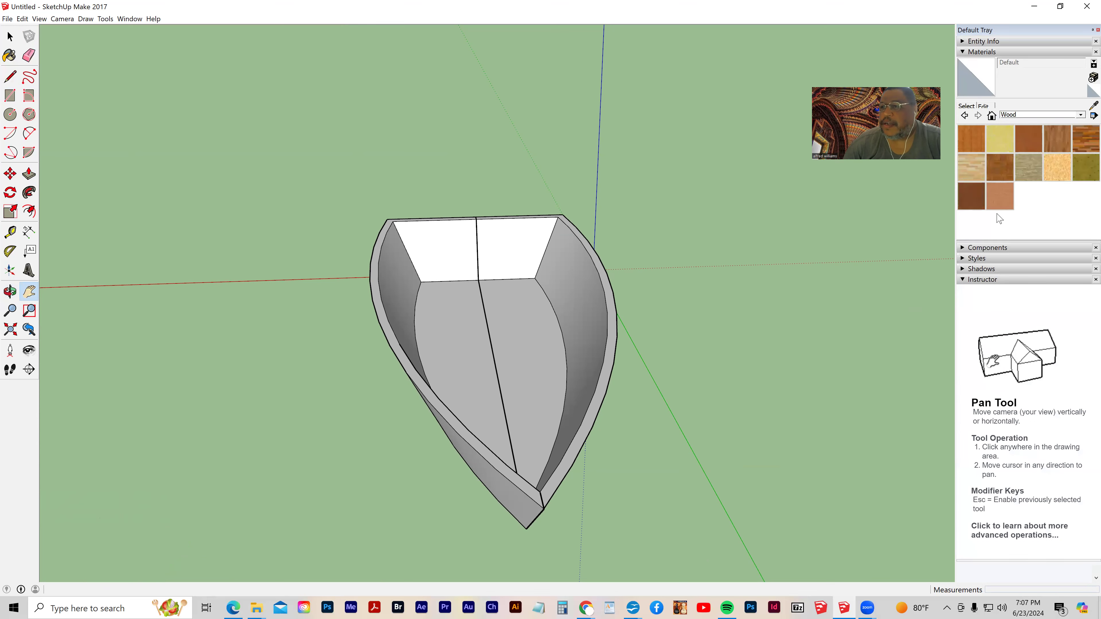
{"action": "left_click", "coordinate": [1005, 169]}
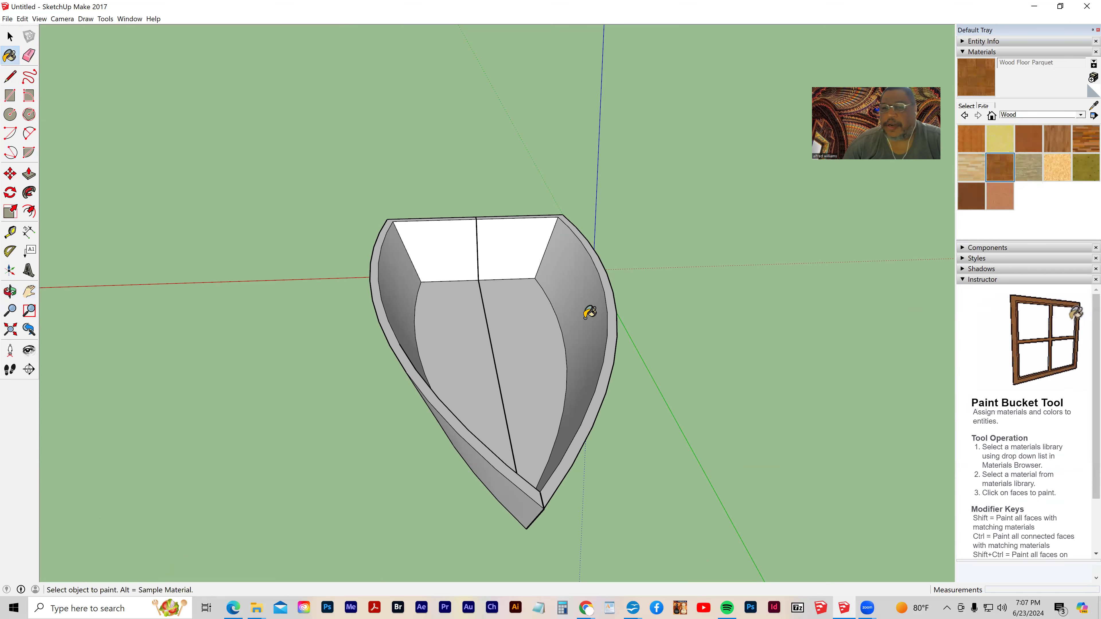
{"action": "left_click", "coordinate": [451, 342]}
{"action": "left_click", "coordinate": [546, 345]}
{"action": "middle_click_drag", "start_coordinate": [211, 440], "coordinate": [798, 395]}
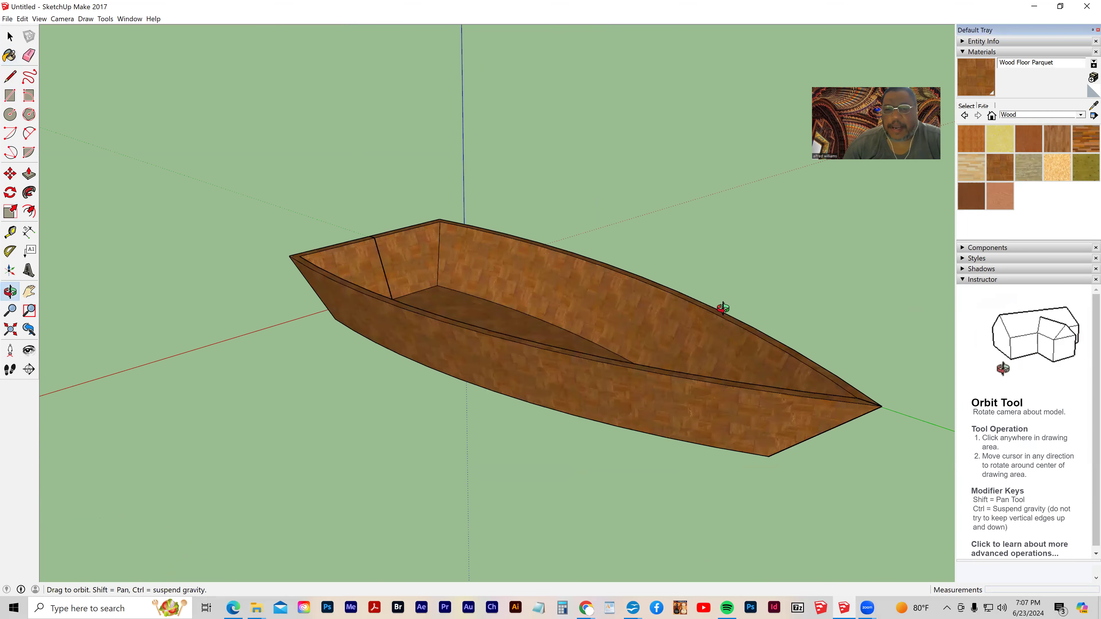
{"action": "middle_click_drag", "start_coordinate": [723, 308], "coordinate": [416, 332]}
{"action": "mouse_move", "coordinate": [406, 372]}
{"action": "middle_mouse_down"}
{"action": "mouse_move", "coordinate": [376, 379]}
{"action": "mouse_move", "coordinate": [659, 378]}
{"action": "mouse_move", "coordinate": [568, 339]}
{"action": "middle_mouse_up"}
{"action": "middle_click_drag", "start_coordinate": [633, 405], "coordinate": [633, 405]}
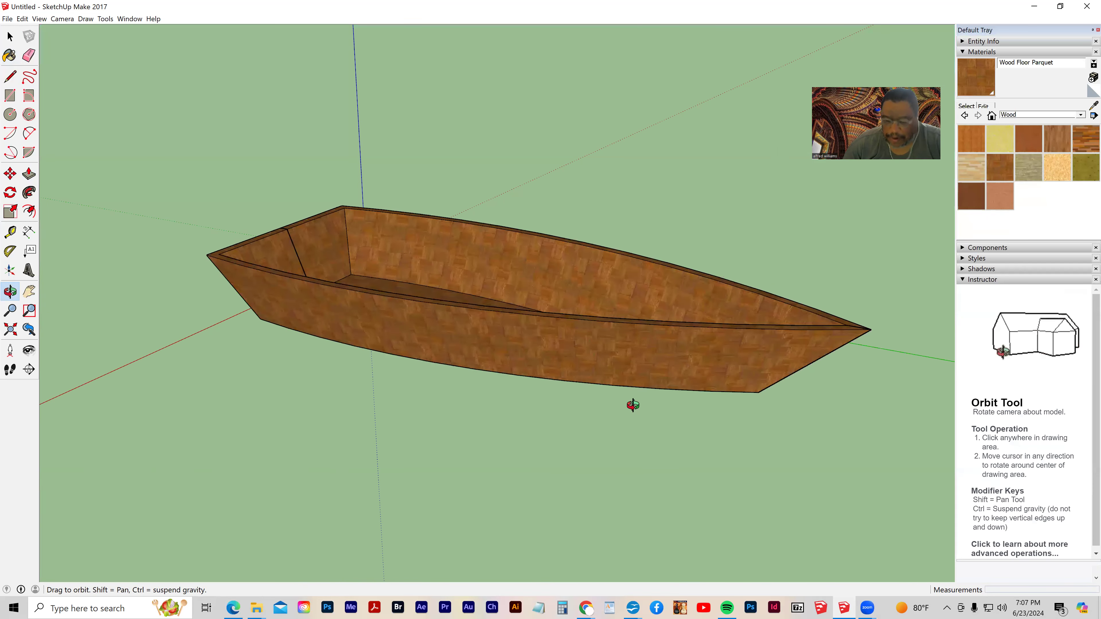
{"action": "mouse_move", "coordinate": [502, 354]}
{"action": "middle_mouse_down"}
{"action": "mouse_move", "coordinate": [305, 342]}
{"action": "mouse_move", "coordinate": [380, 340]}
{"action": "middle_mouse_up"}
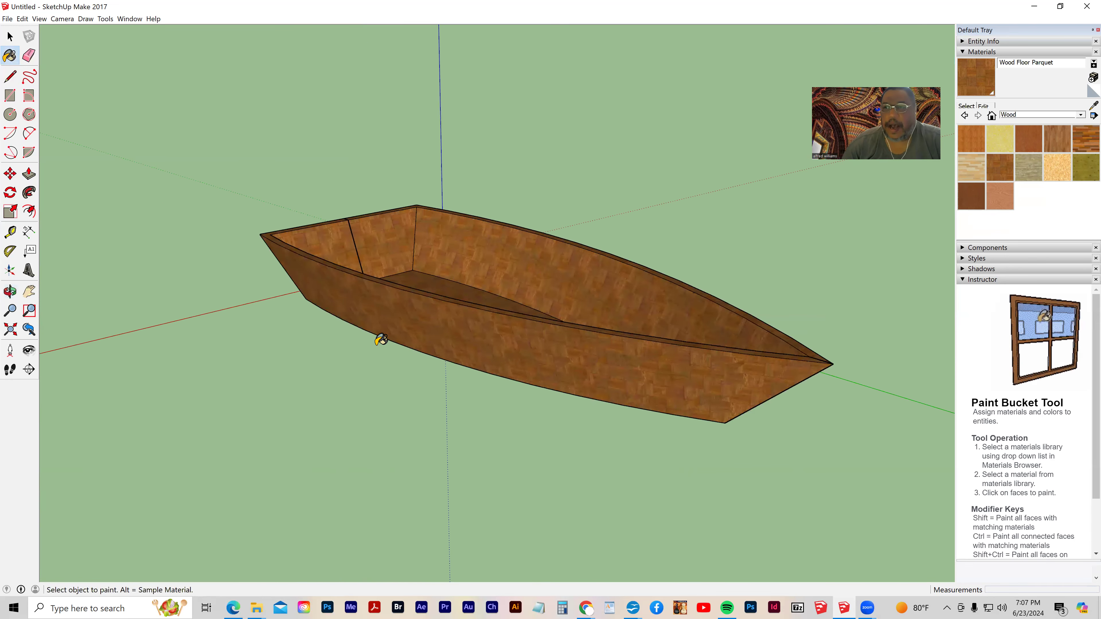